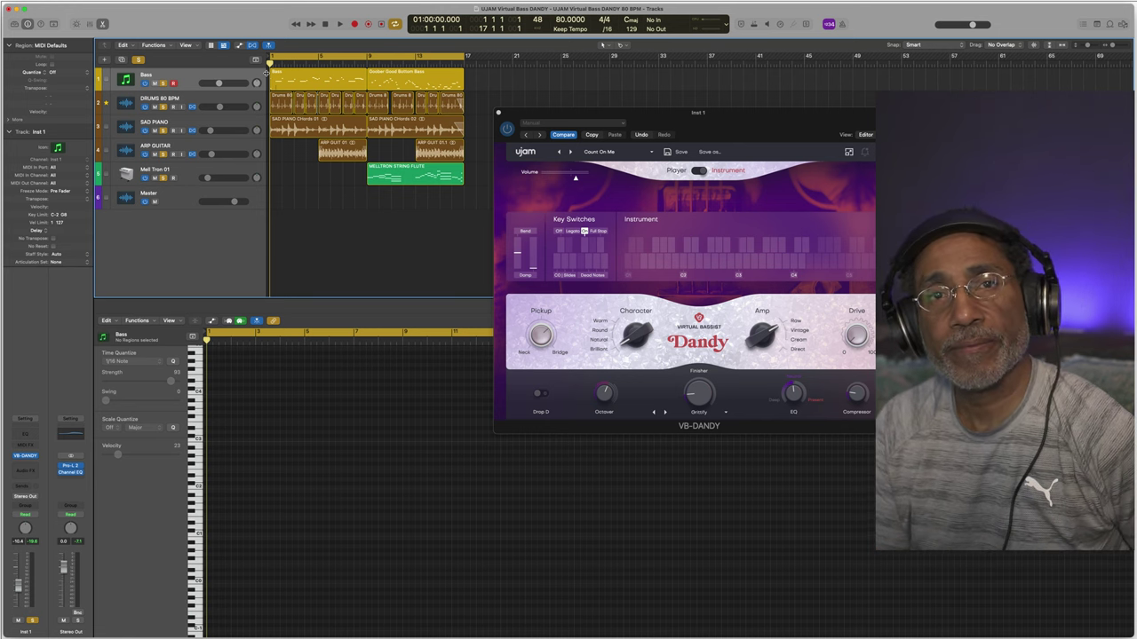
Start playback to hear the Dandy bass on the Count On Me preset with the other tracks
key(space)
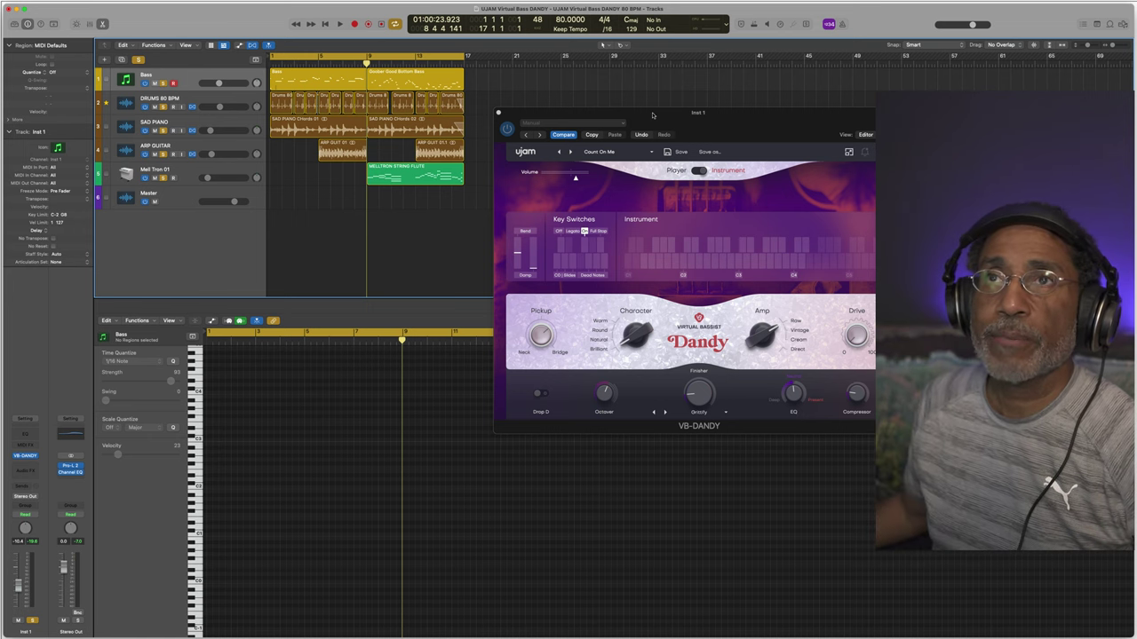
Select both Bass regions to show their chord notes, then play and stop the opening bars from bar 1
drag(652, 116, 633, 118)
click(195, 75)
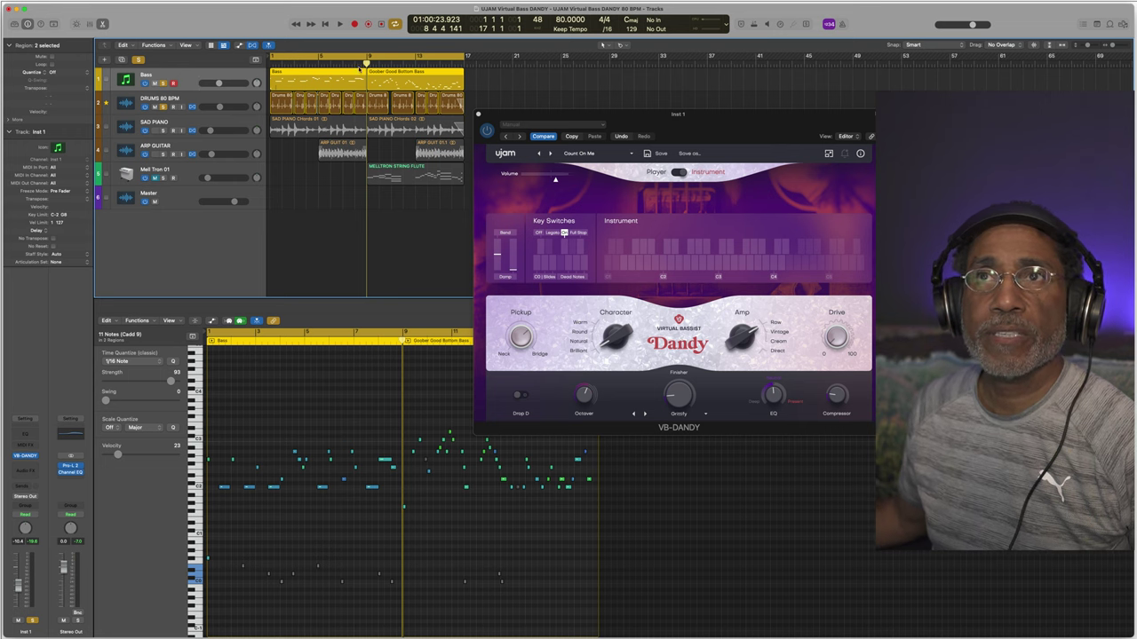
key(Return)
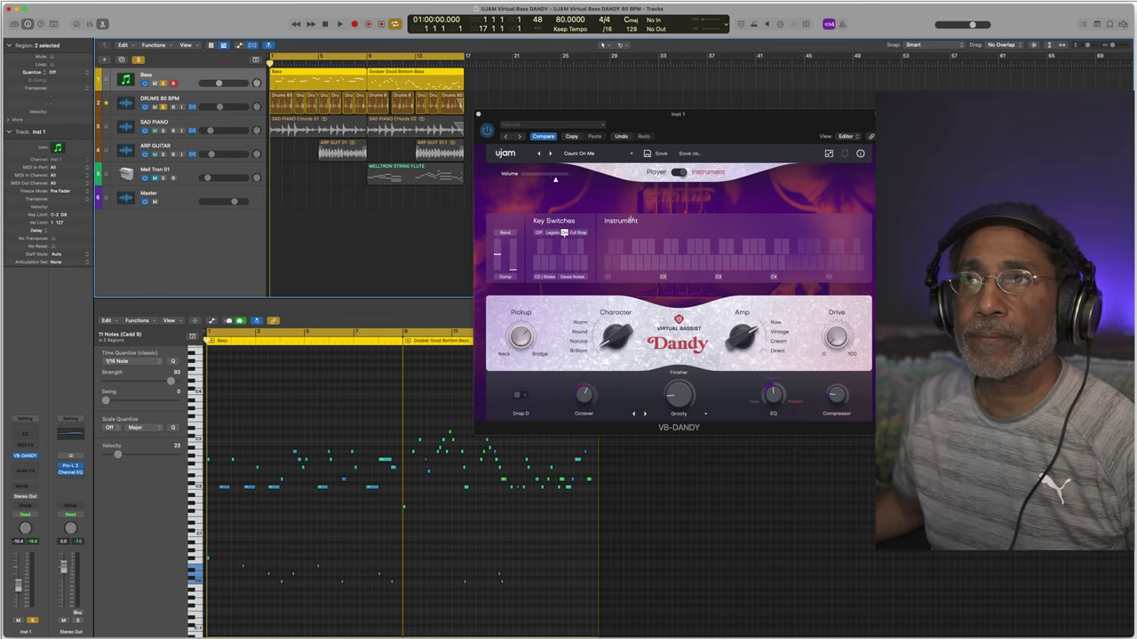
key(space)
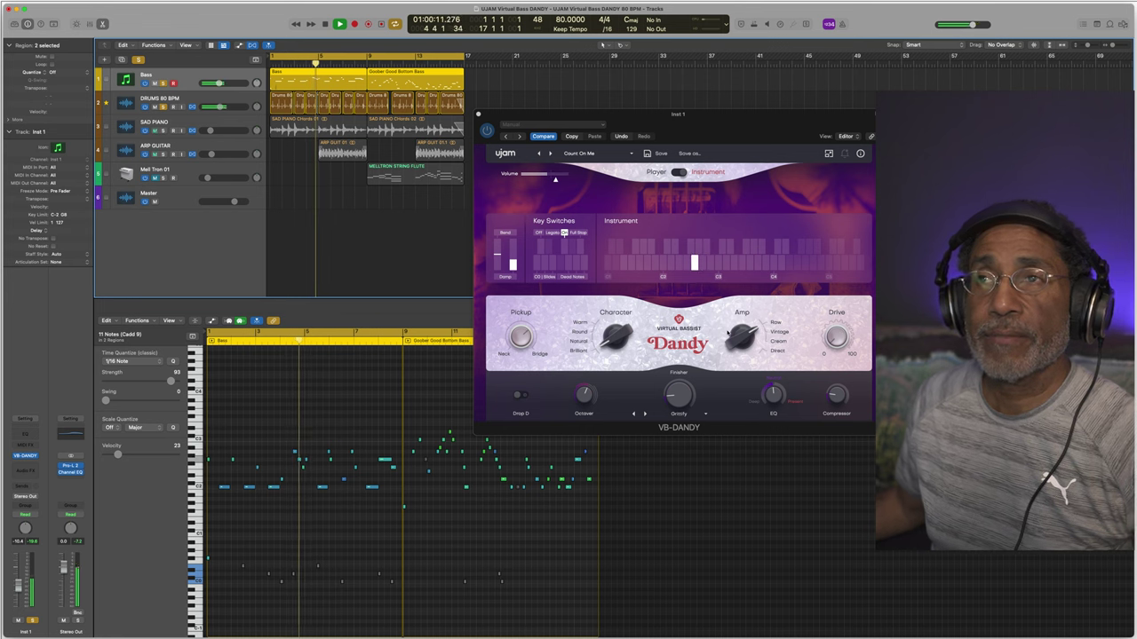
key(space)
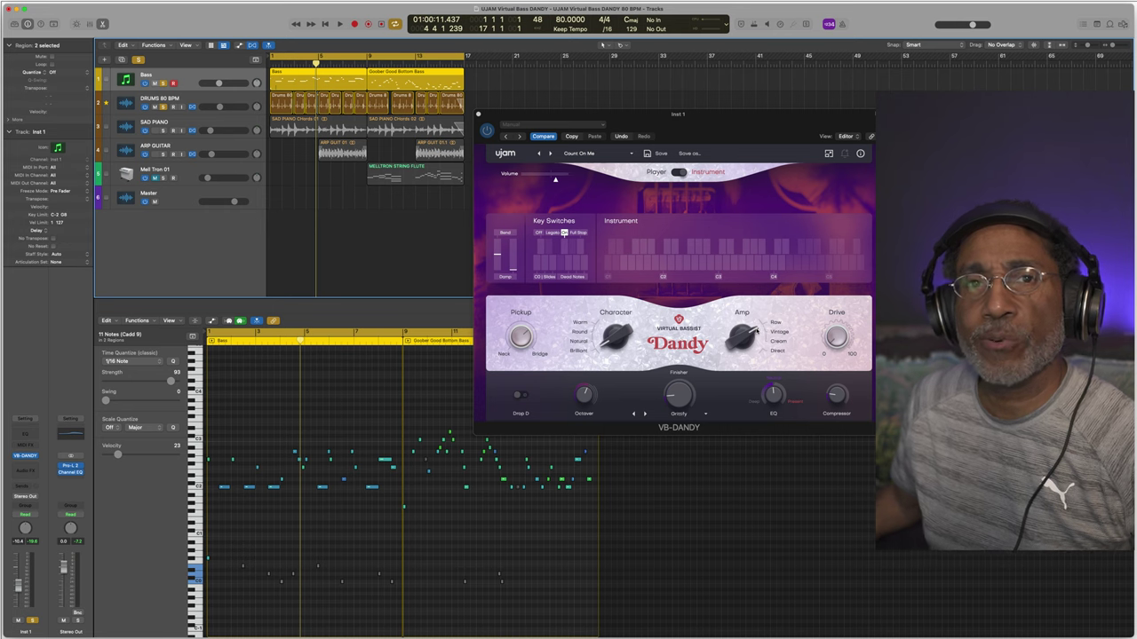
Play from the start and raise the DRUMS 80 BPM track volume to -6.6 dB
key(Return)
key(space)
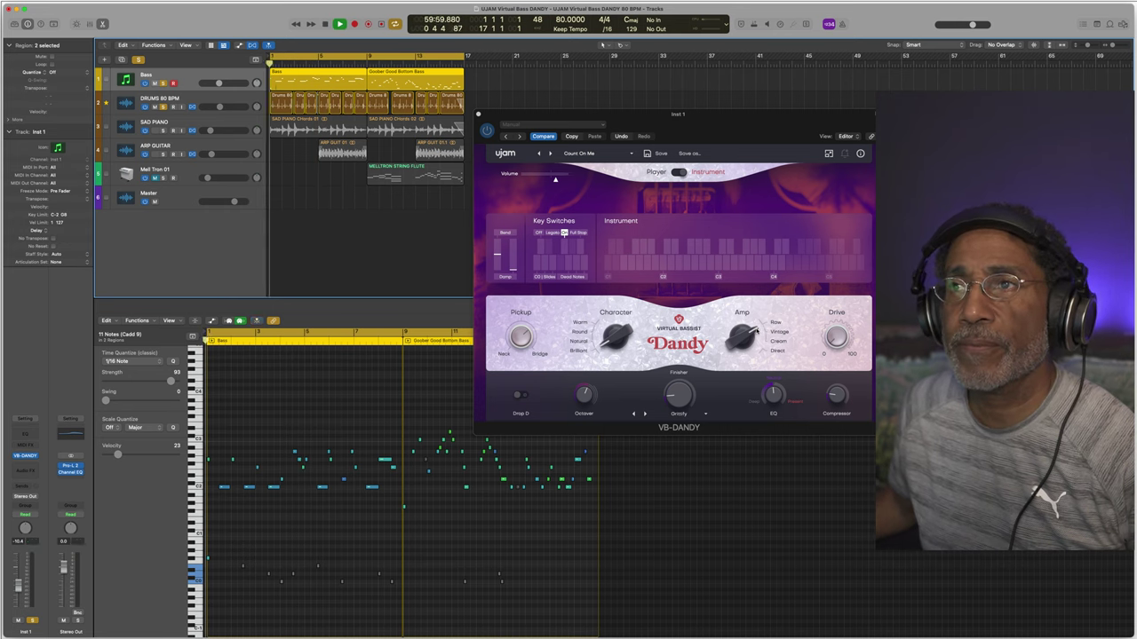
click(759, 338)
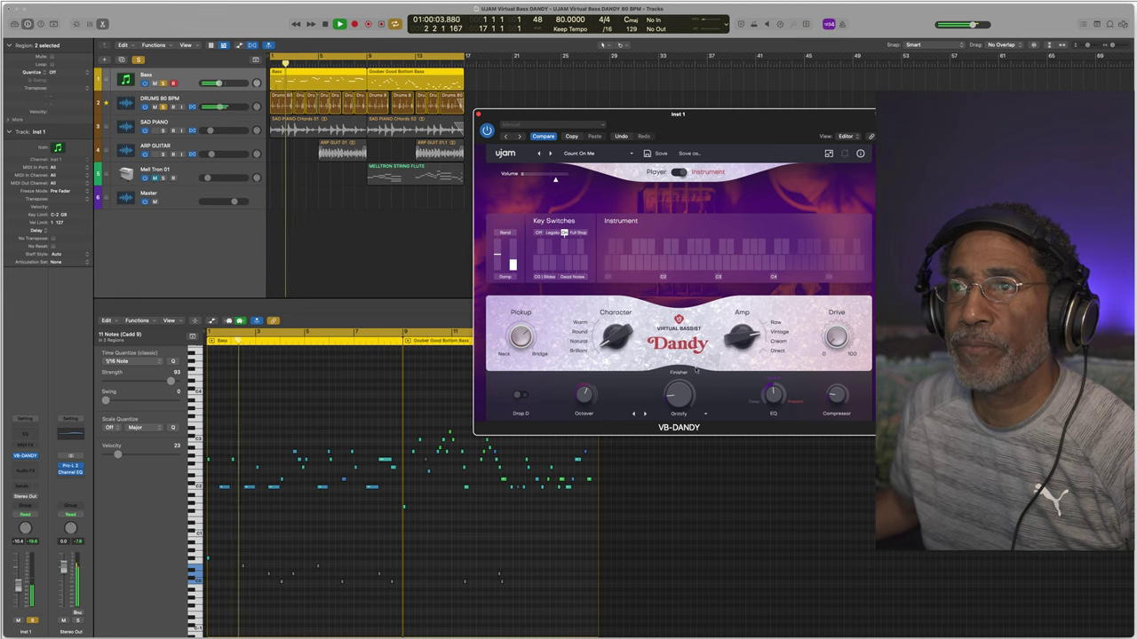
click(221, 108)
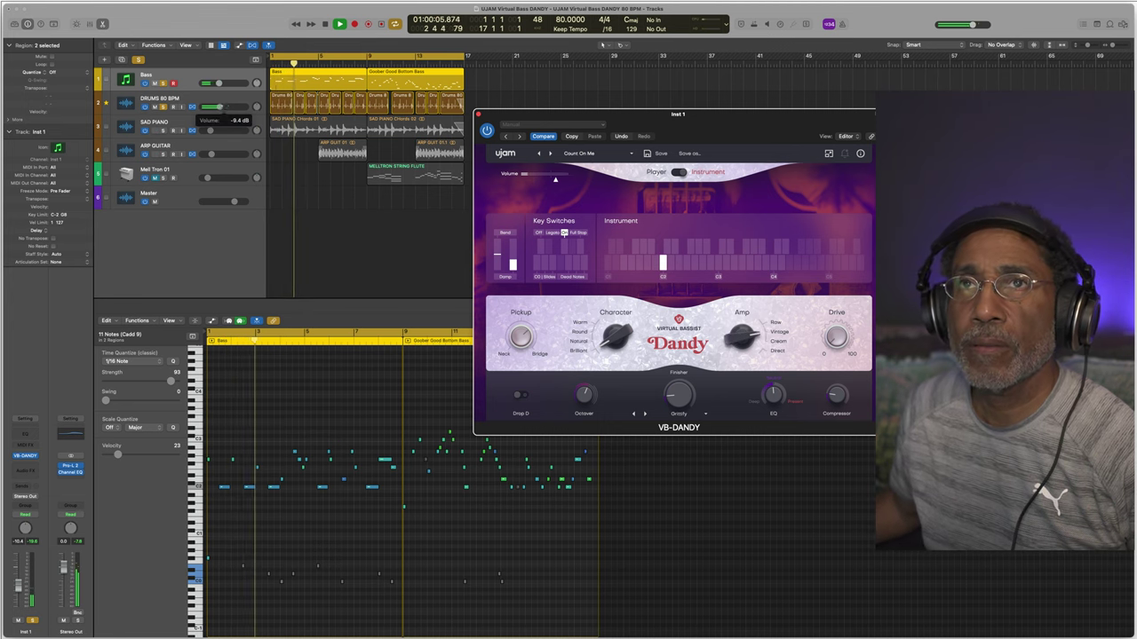
drag(221, 108, 228, 107)
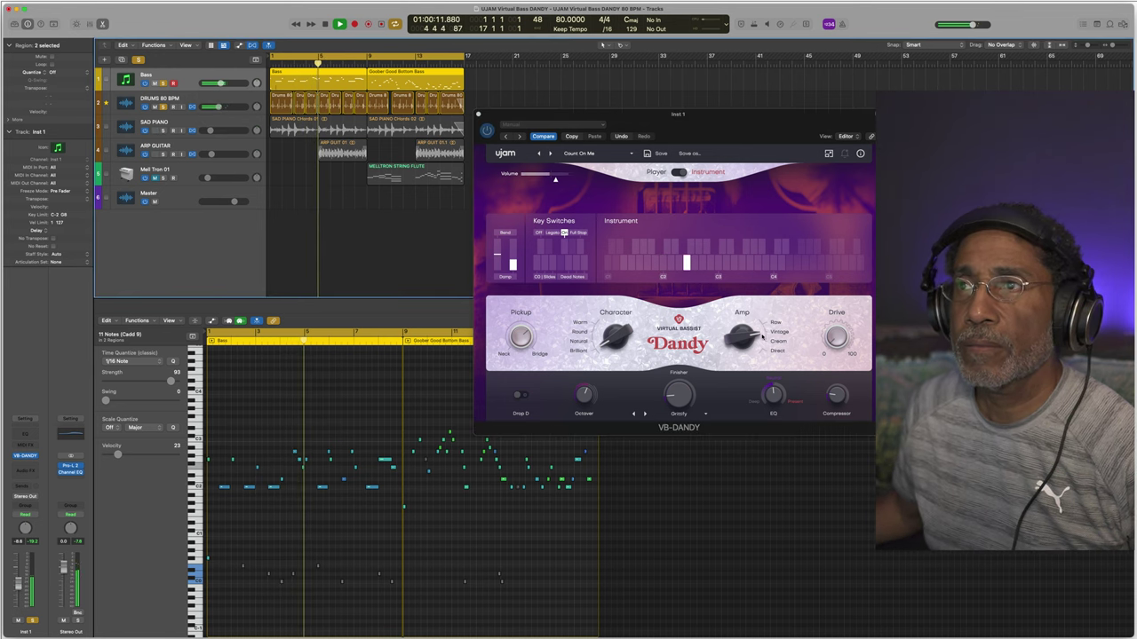
click(721, 331)
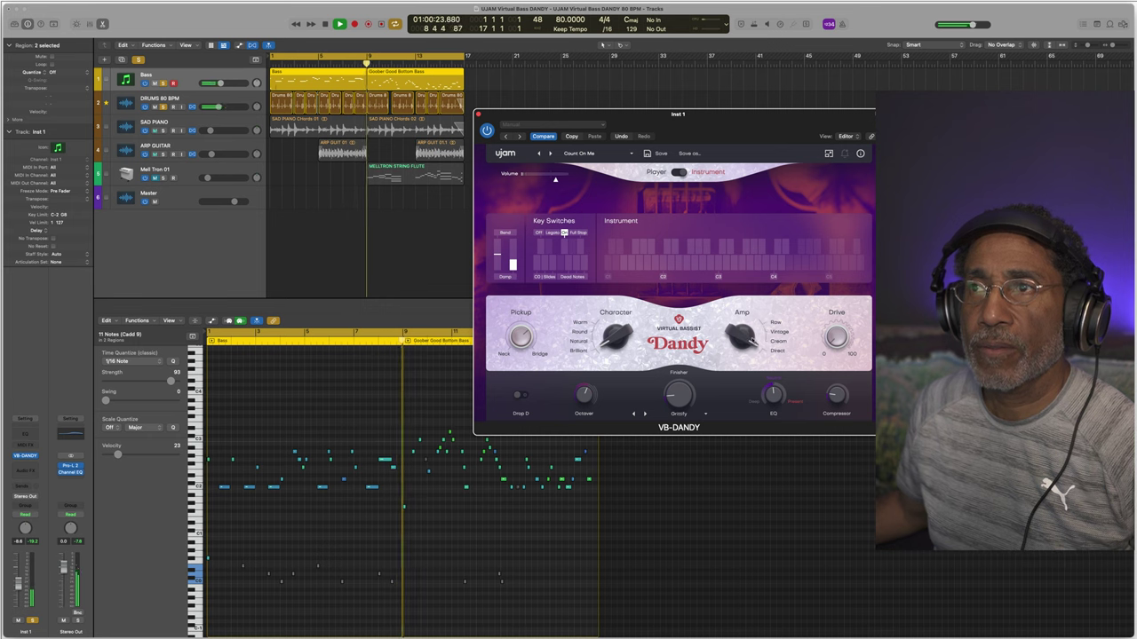
Stop, then replay the opening bars from the start to hear the louder drums
key(space)
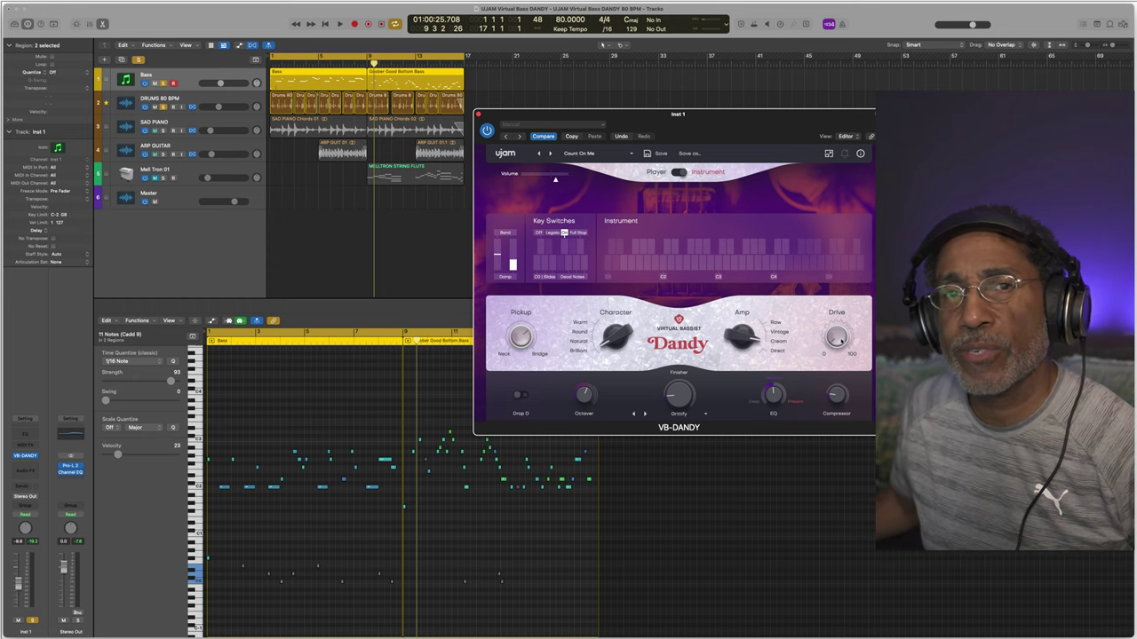
key(Return)
key(space)
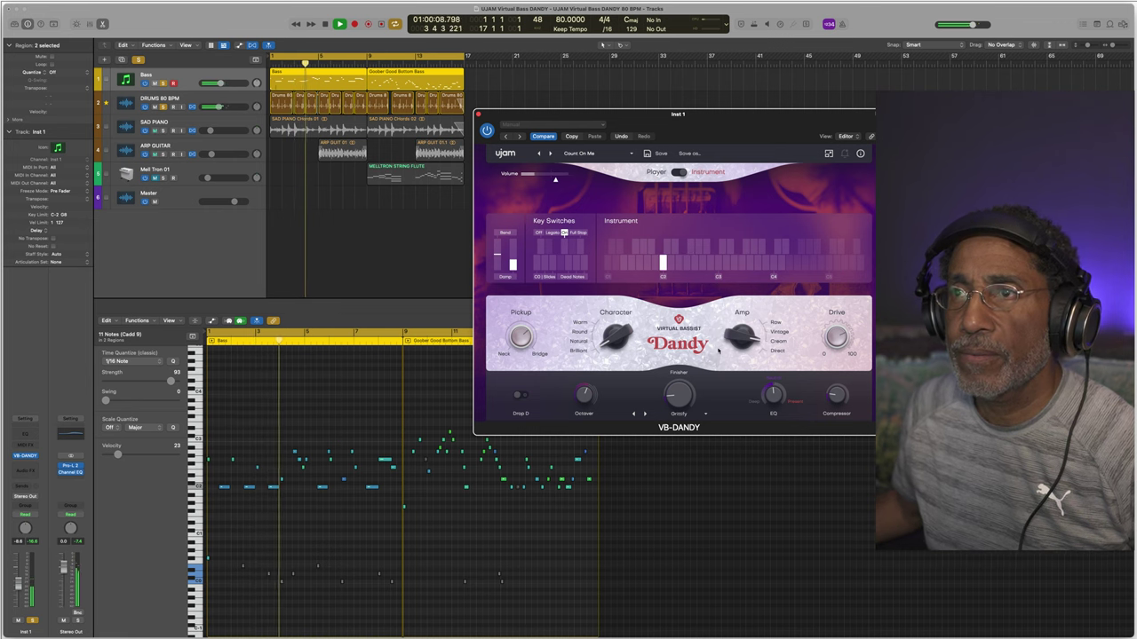
key(space)
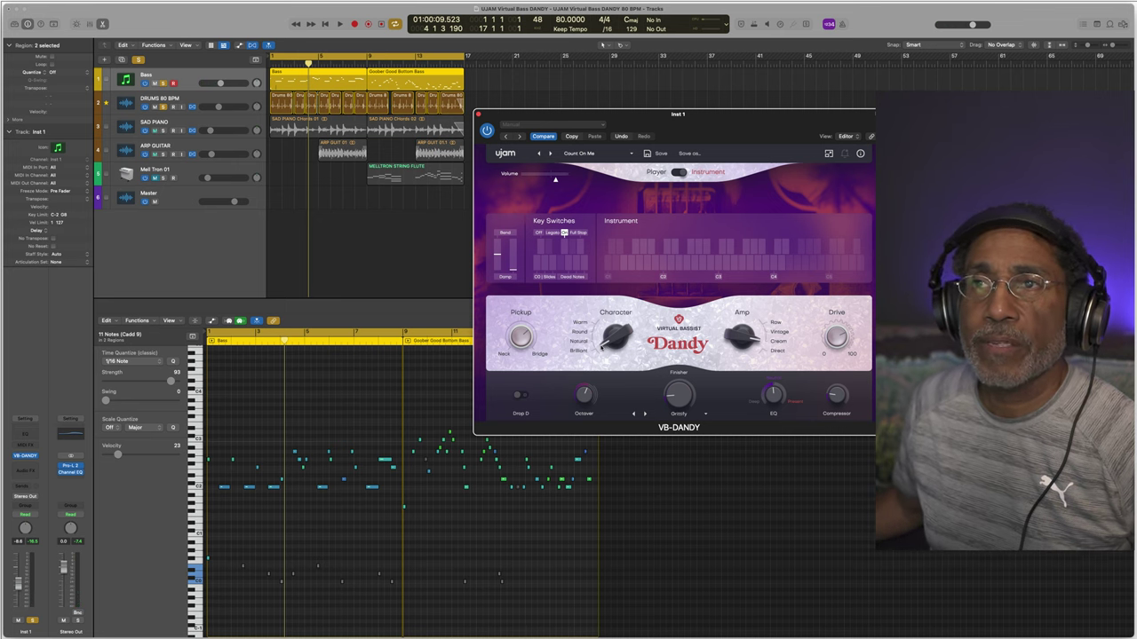
Replay the song from the start and pull the Bass track volume down to -11.2 dB
key(Return)
key(space)
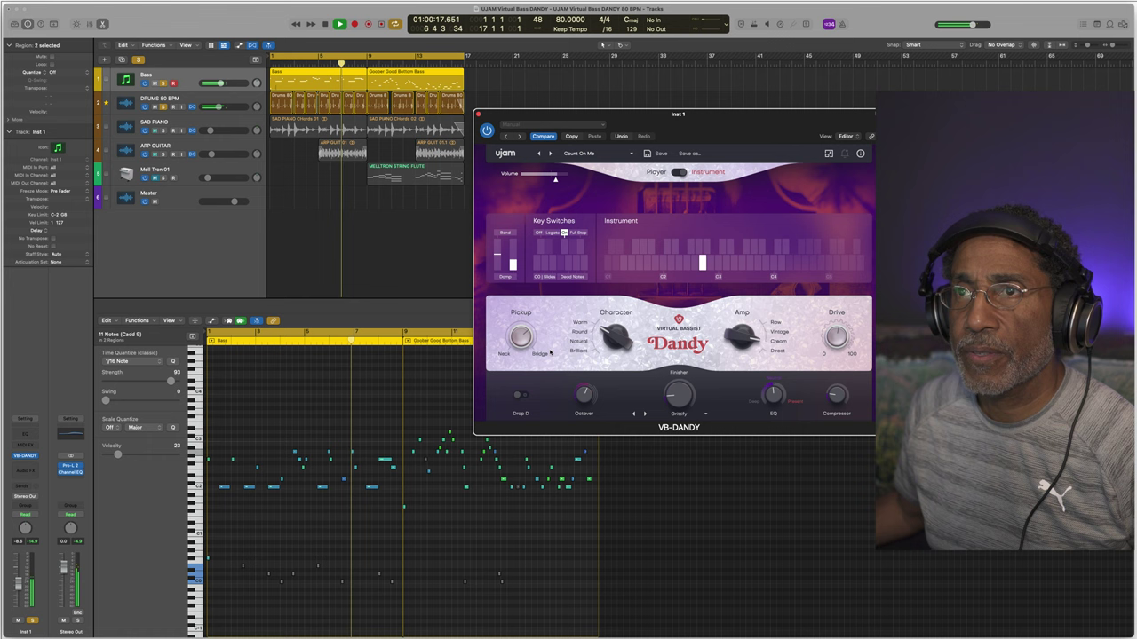
key(space)
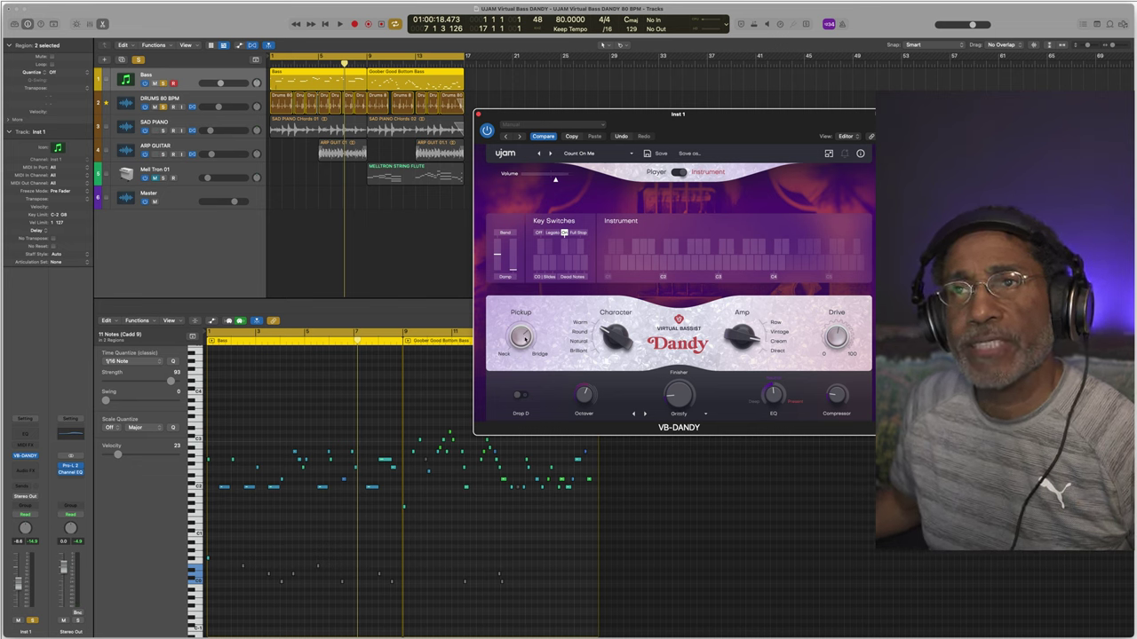
key(Return)
key(space)
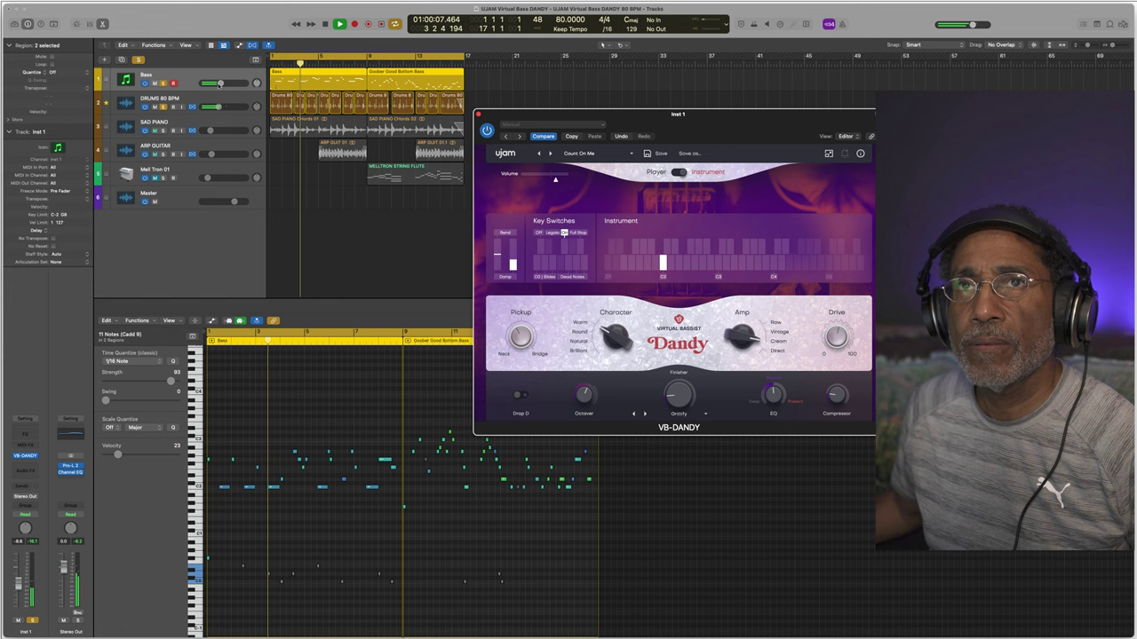
click(218, 83)
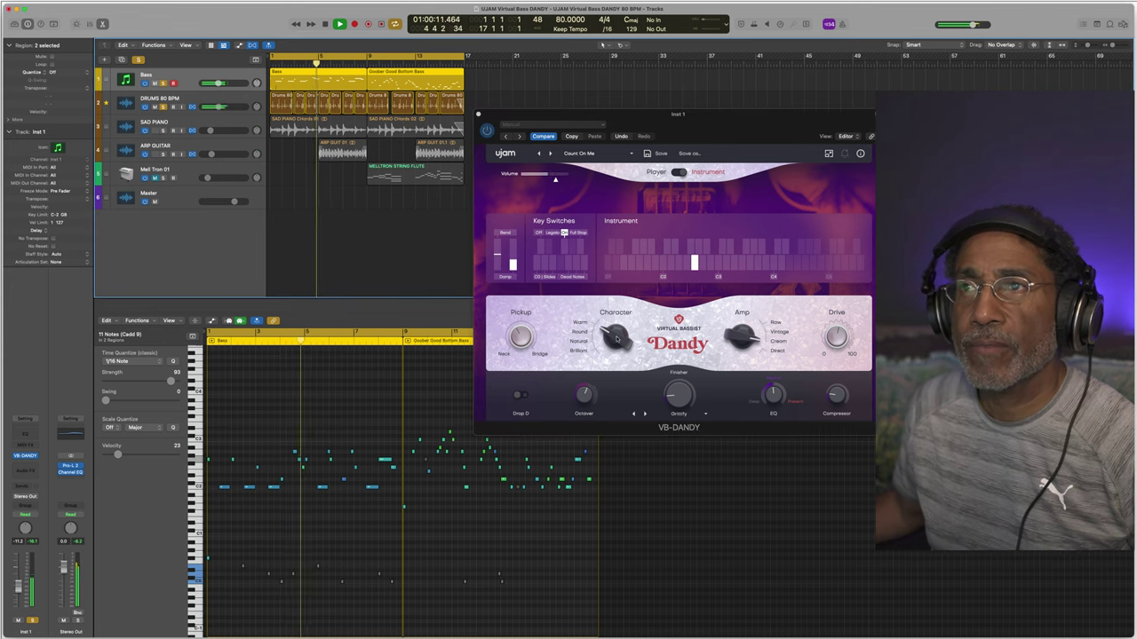
Replay the song and turn up Dandy's Octaver amount
key(space)
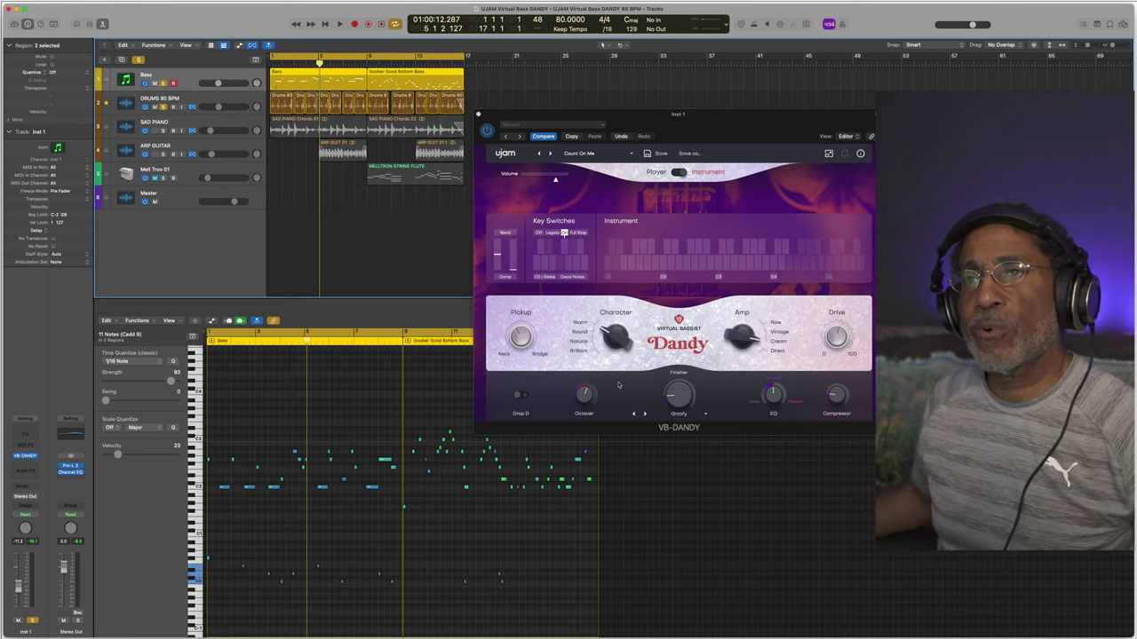
key(space)
click(581, 382)
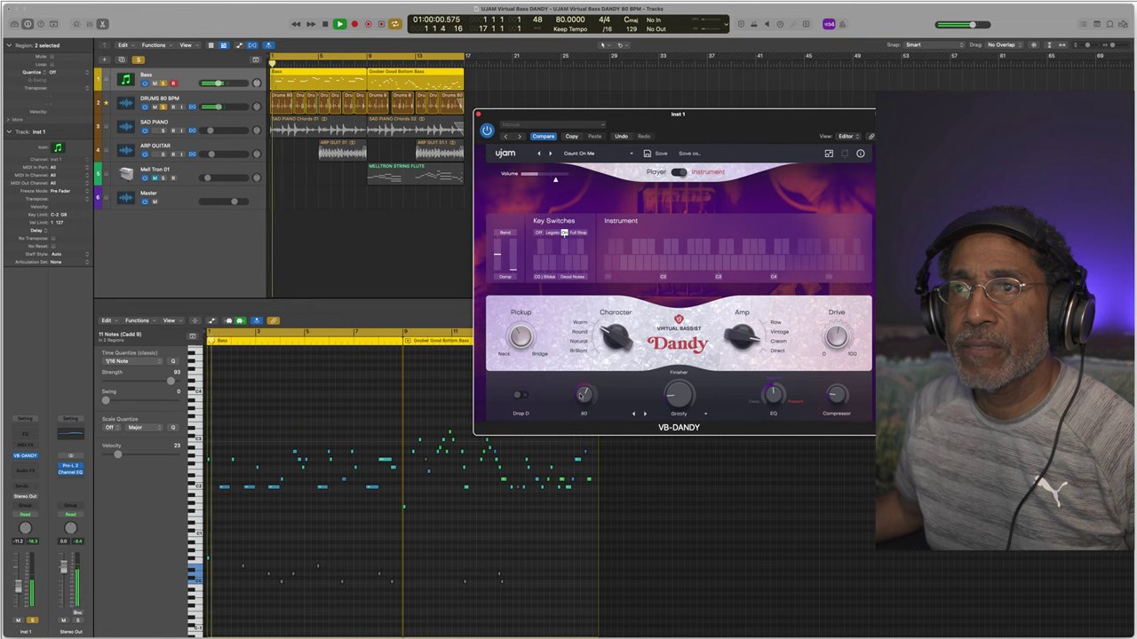
drag(581, 379, 582, 373)
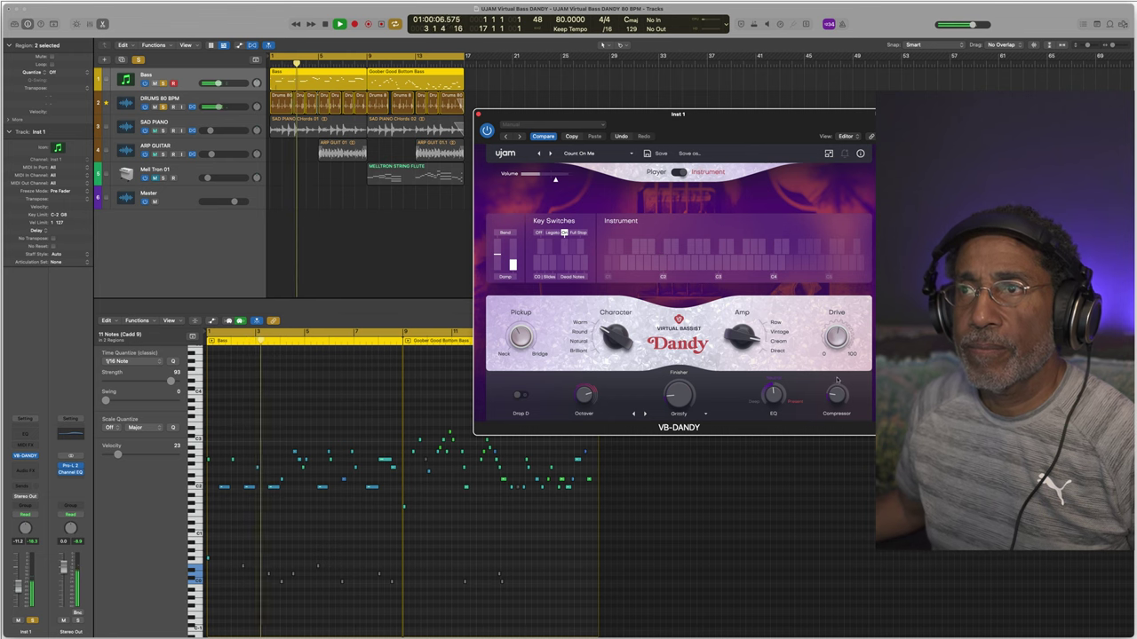
Restart playback, then raise Dandy's Compressor finisher to about 89
key(space)
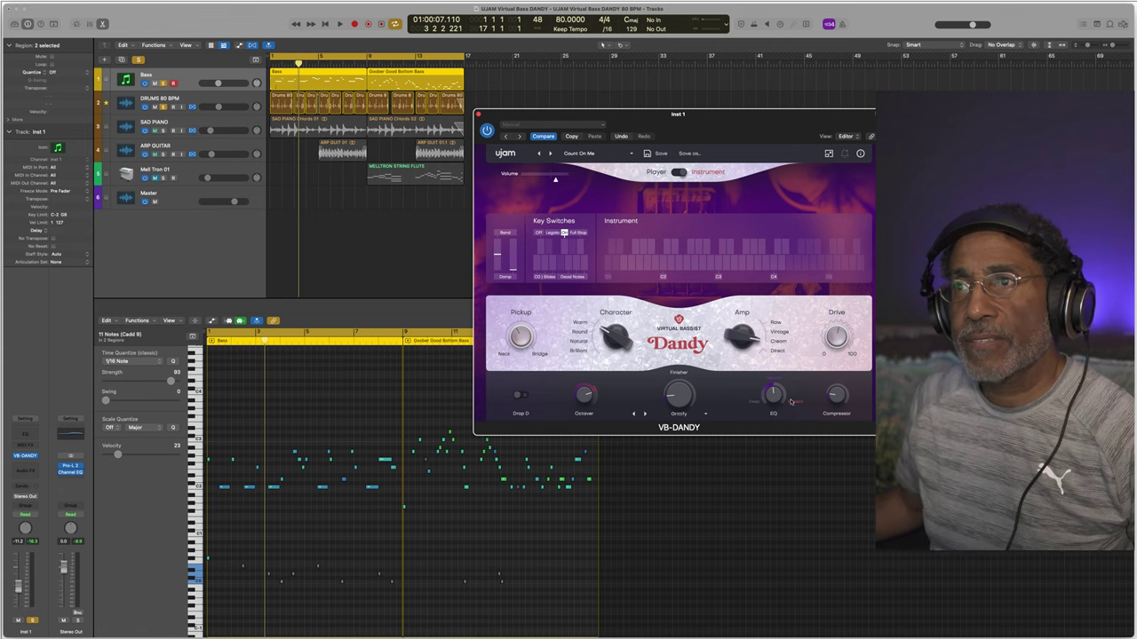
key(space)
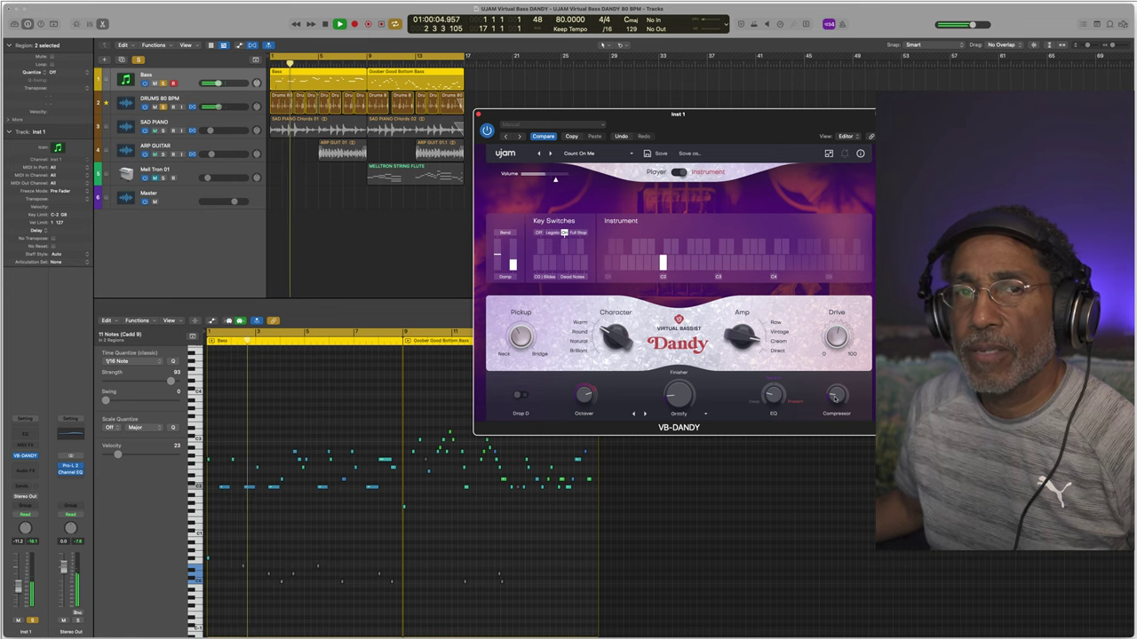
key(space)
key(space)
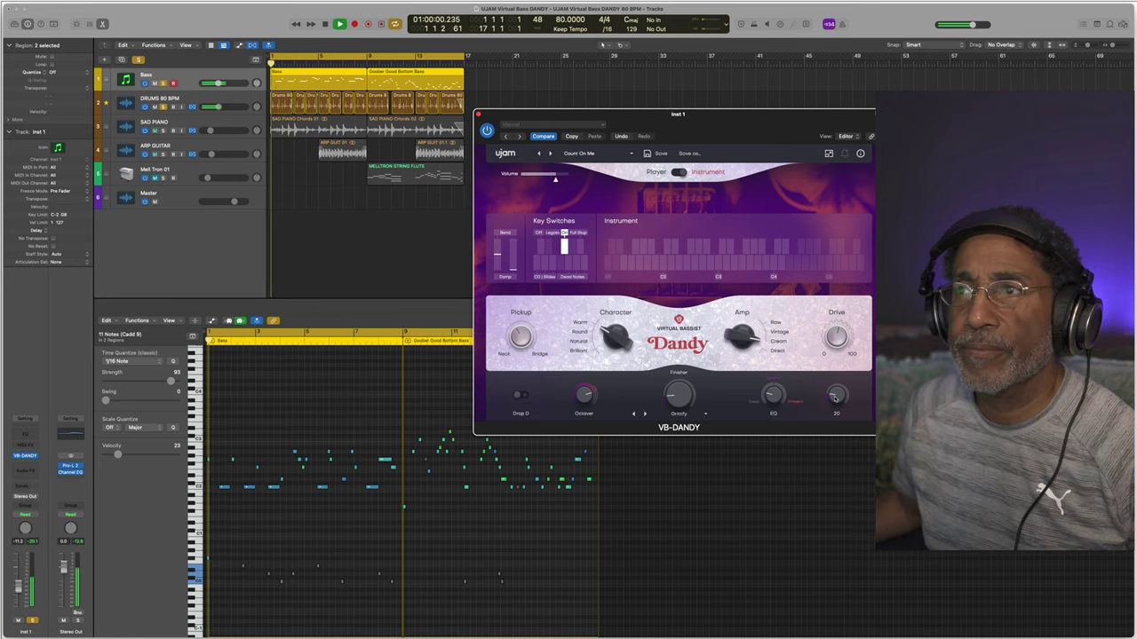
drag(836, 384, 840, 372)
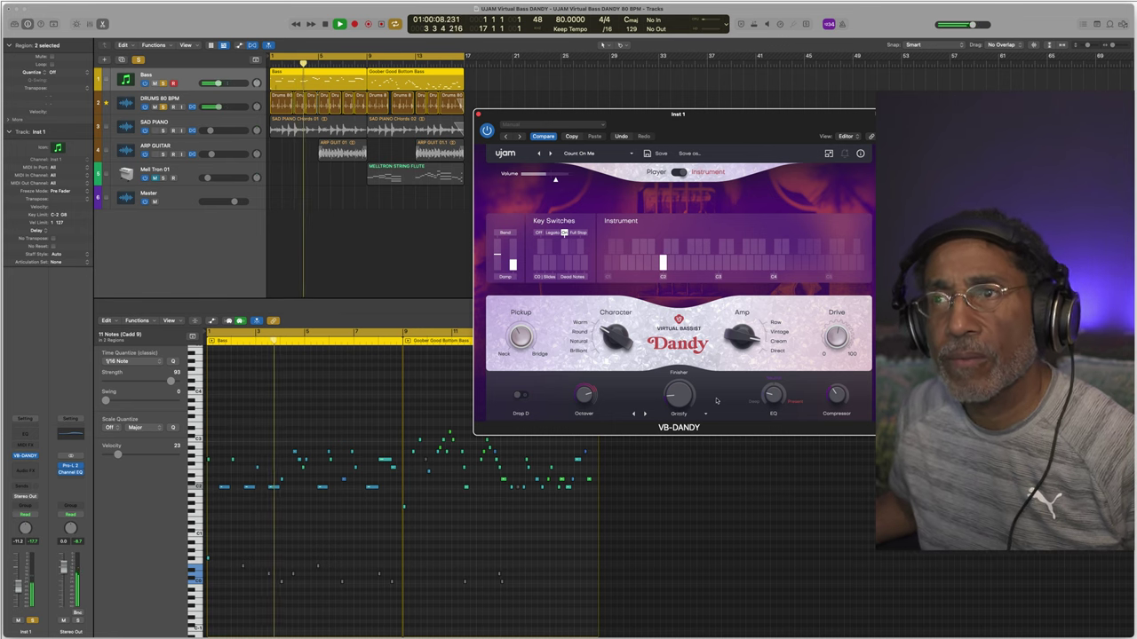
Switch the Finisher to Deep 808 and audition it during playback
key(space)
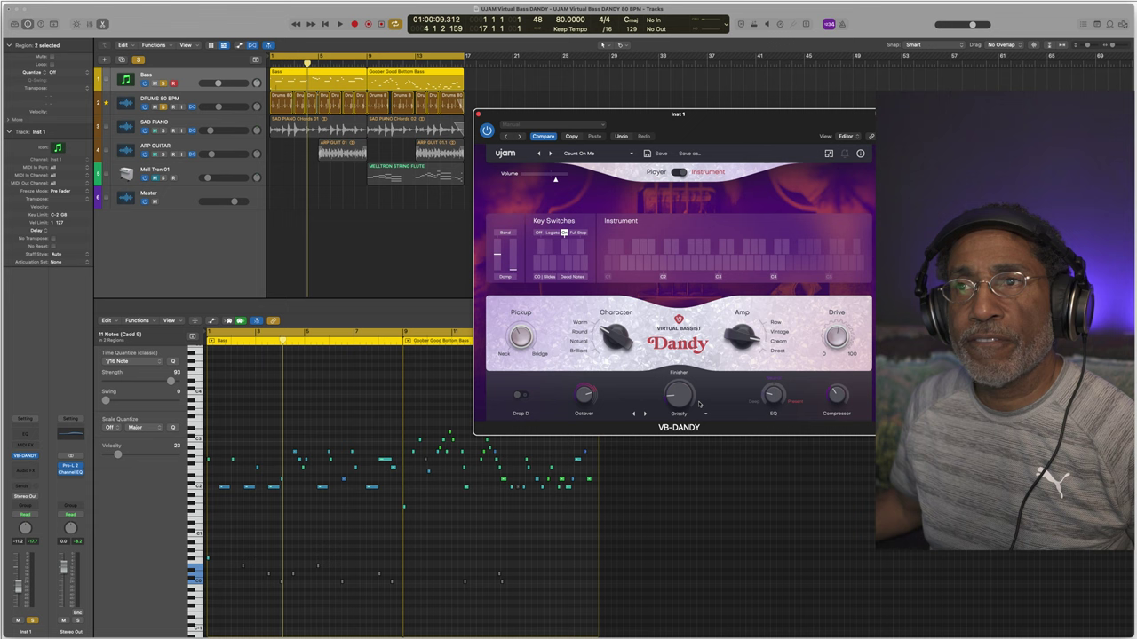
click(681, 415)
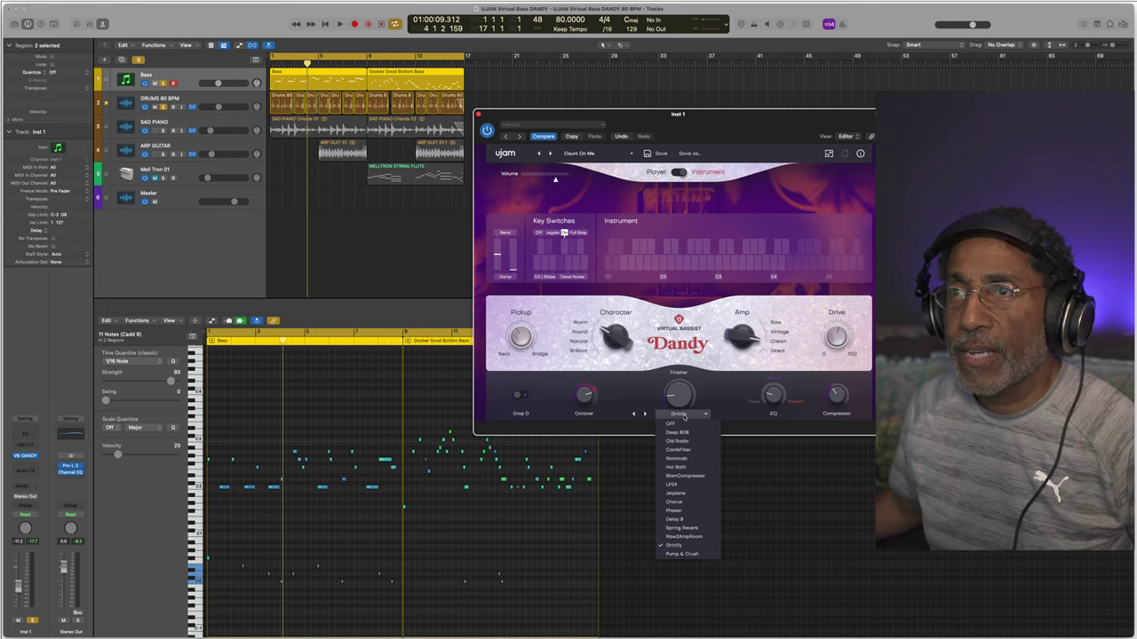
click(716, 396)
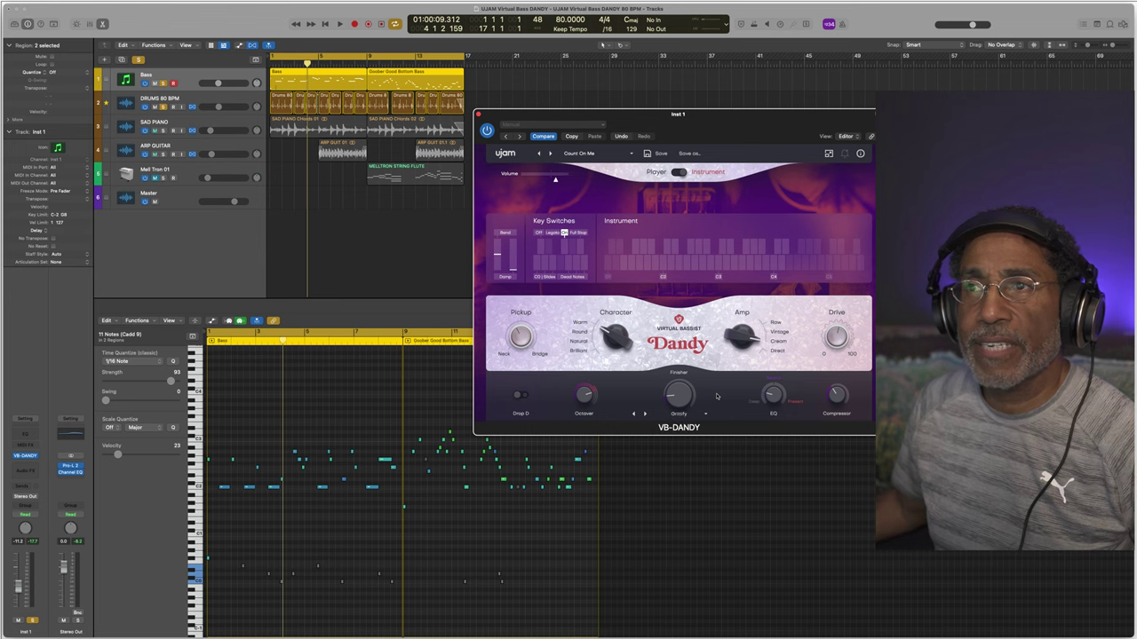
click(701, 414)
click(676, 427)
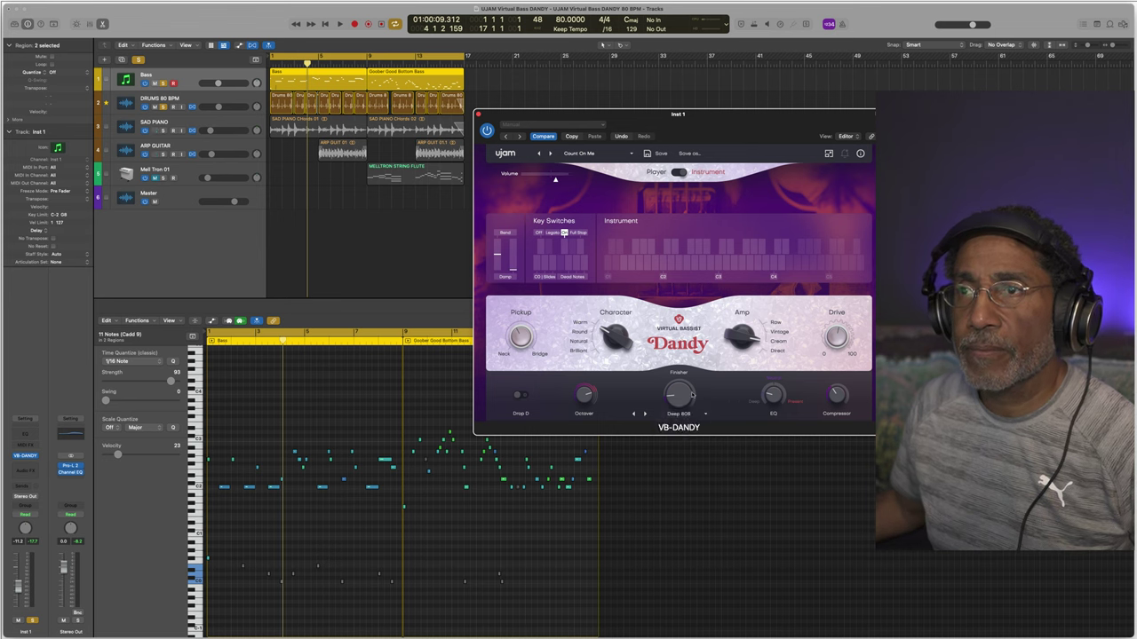
key(space)
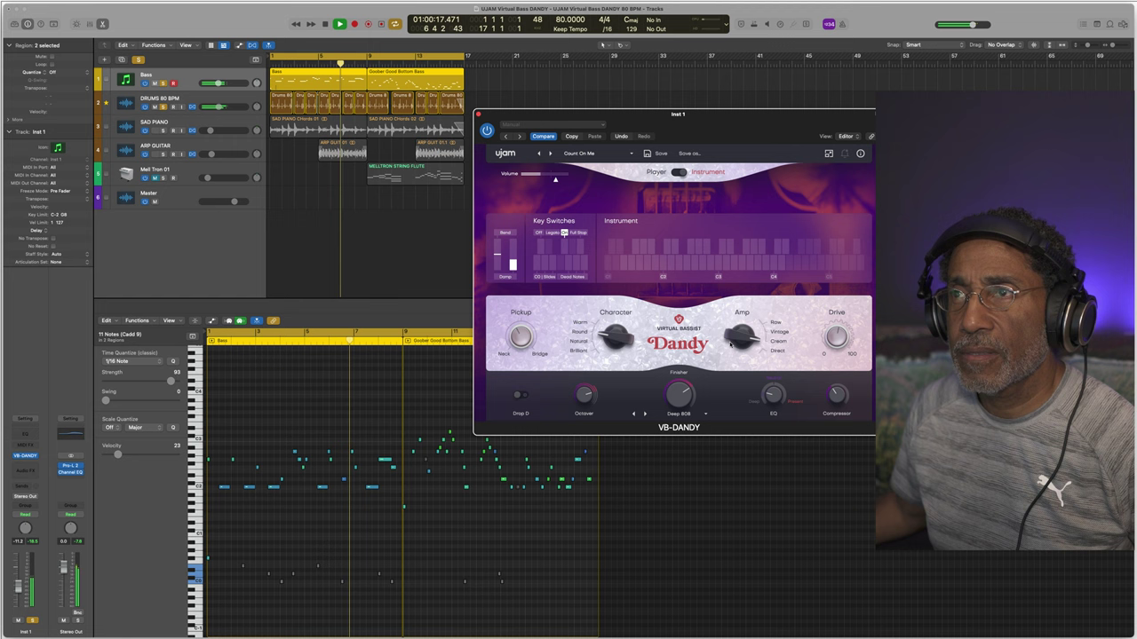
mouse_move(836, 395)
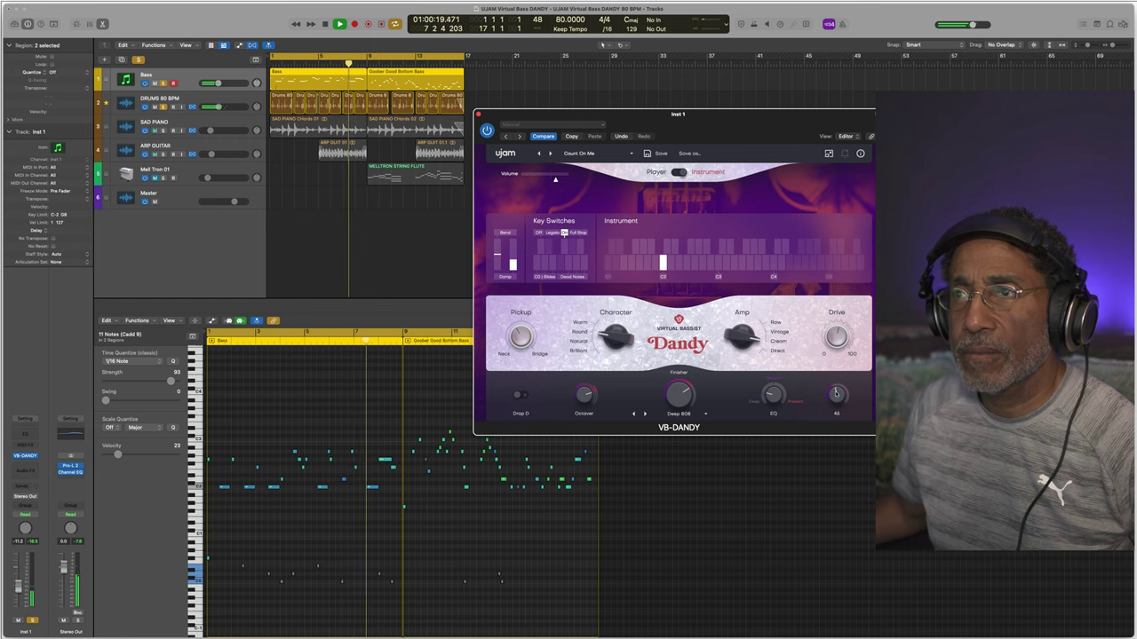
key(space)
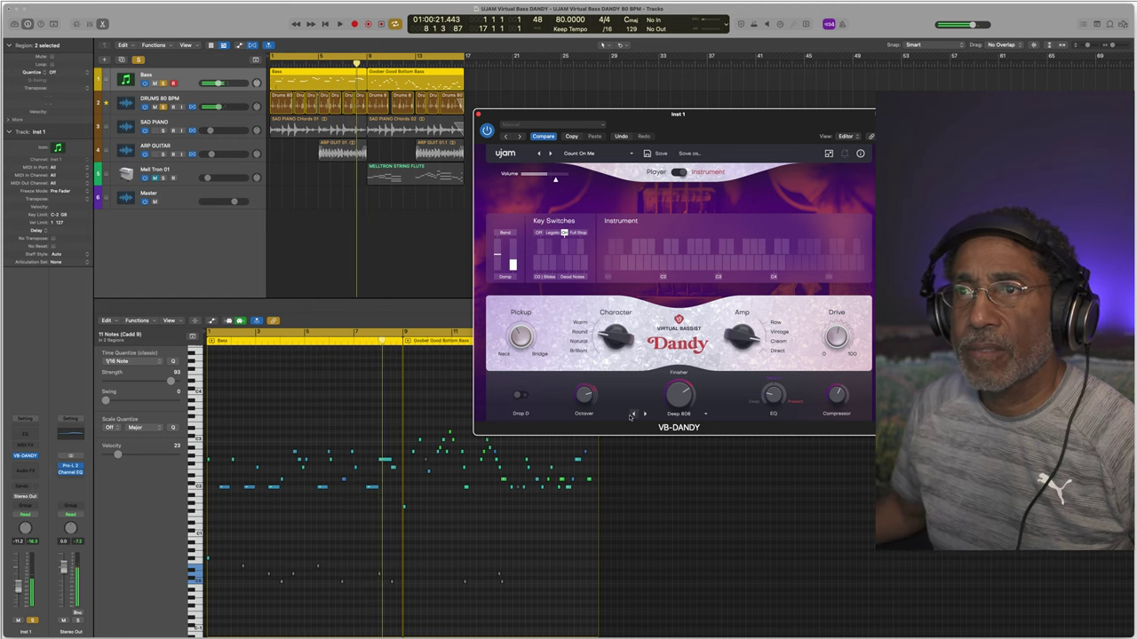
Try the Old Radio finisher with its amount lowered to about 55
click(673, 413)
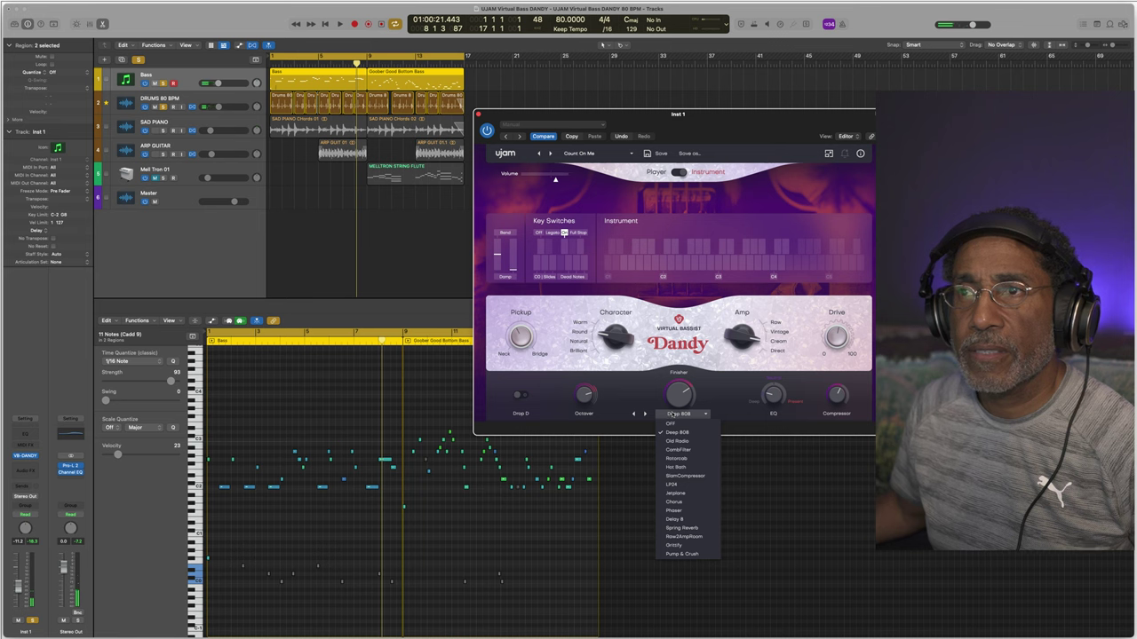
click(693, 441)
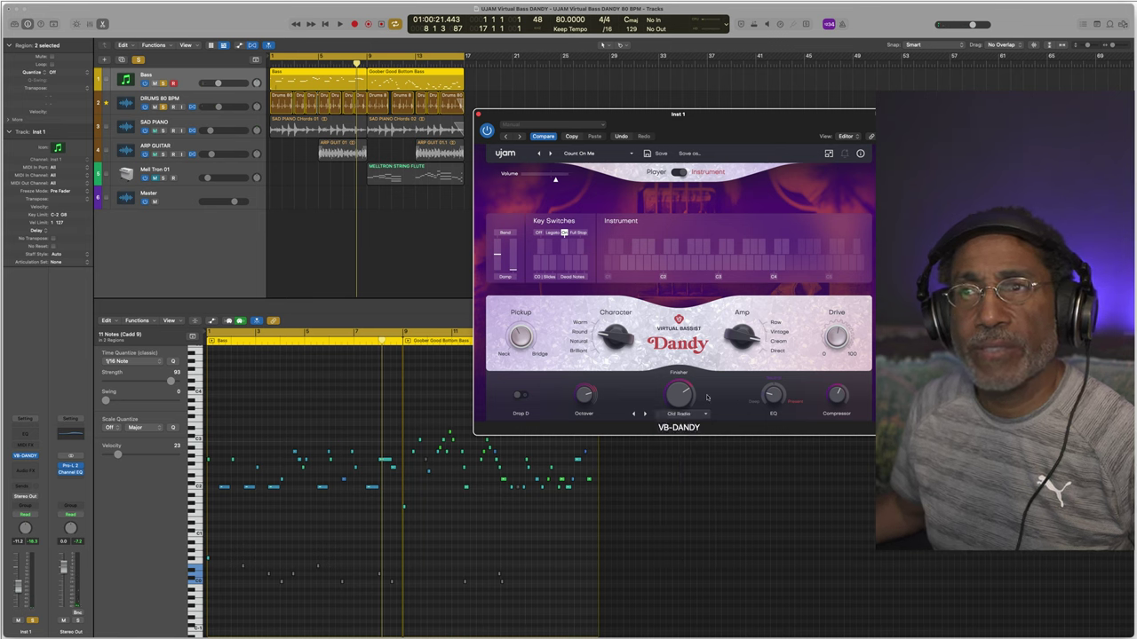
key(space)
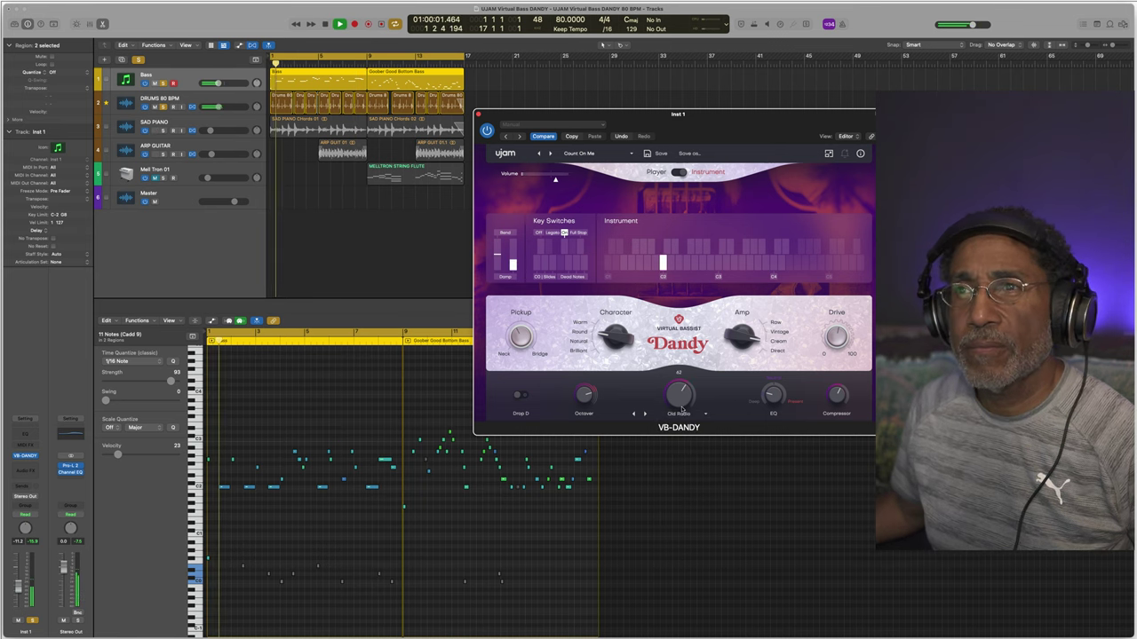
drag(684, 404, 682, 416)
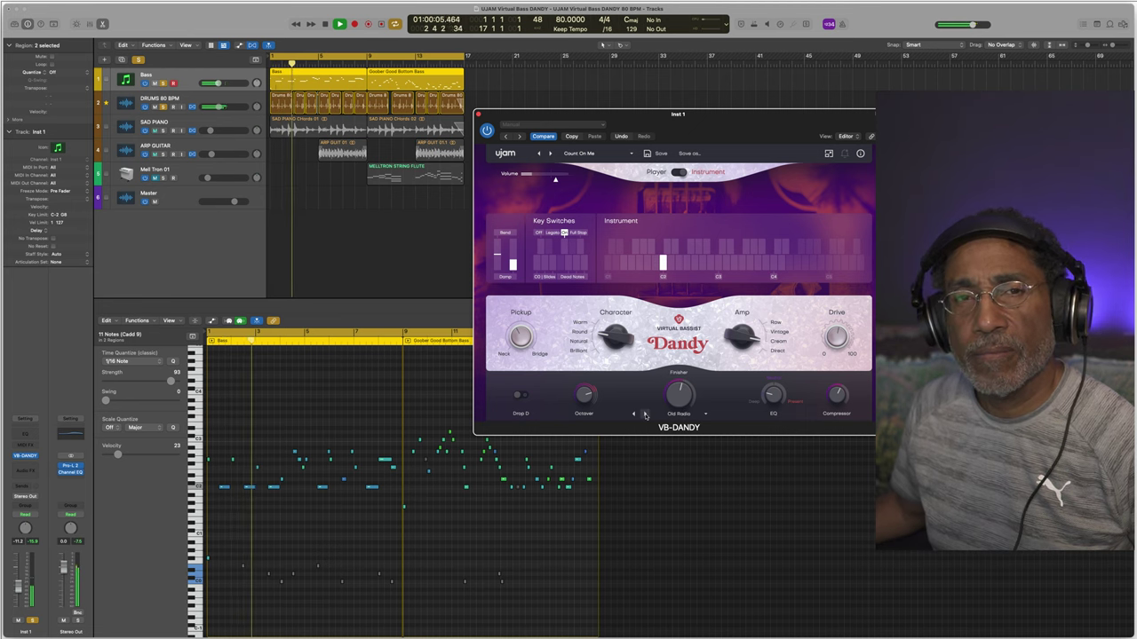
Switch the finisher to SlamCompressor and adjust its amount
click(673, 415)
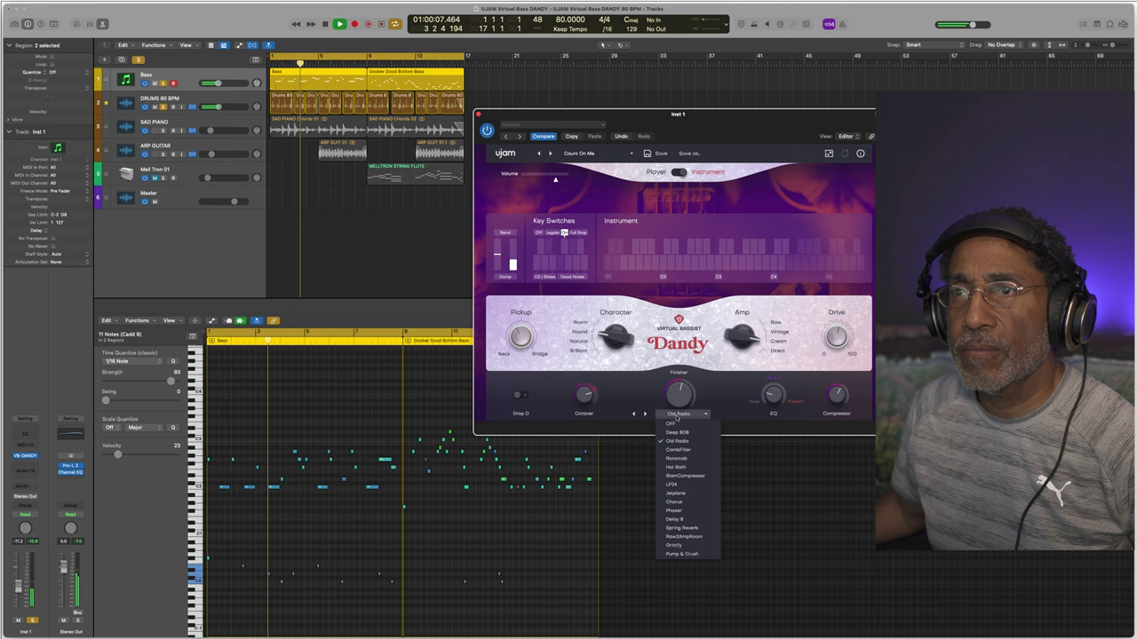
click(700, 477)
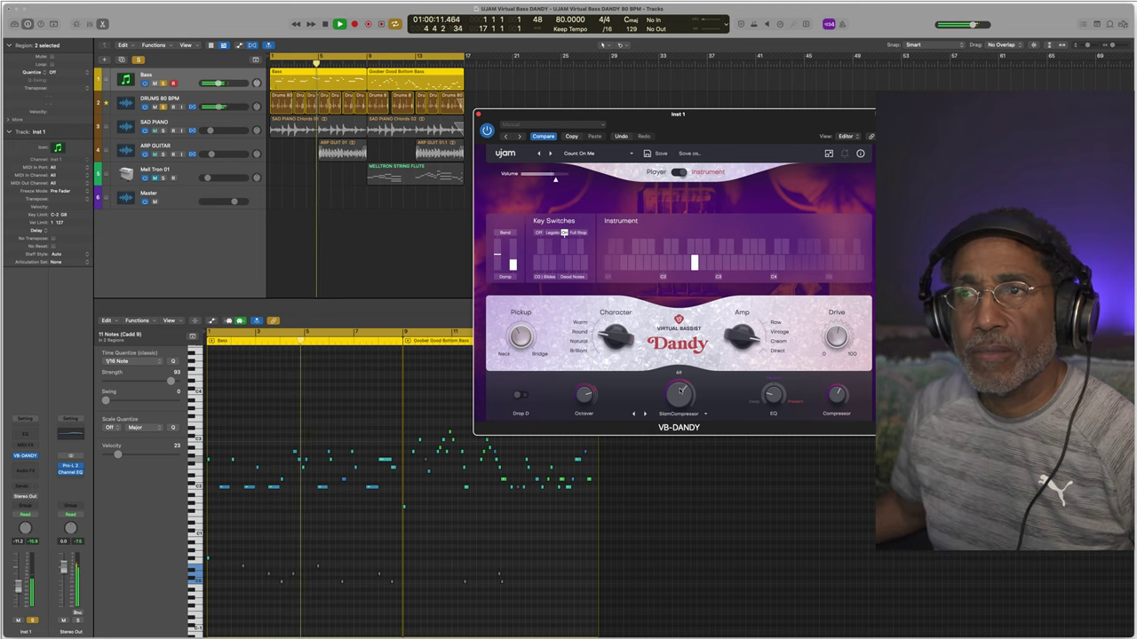
drag(681, 402, 680, 383)
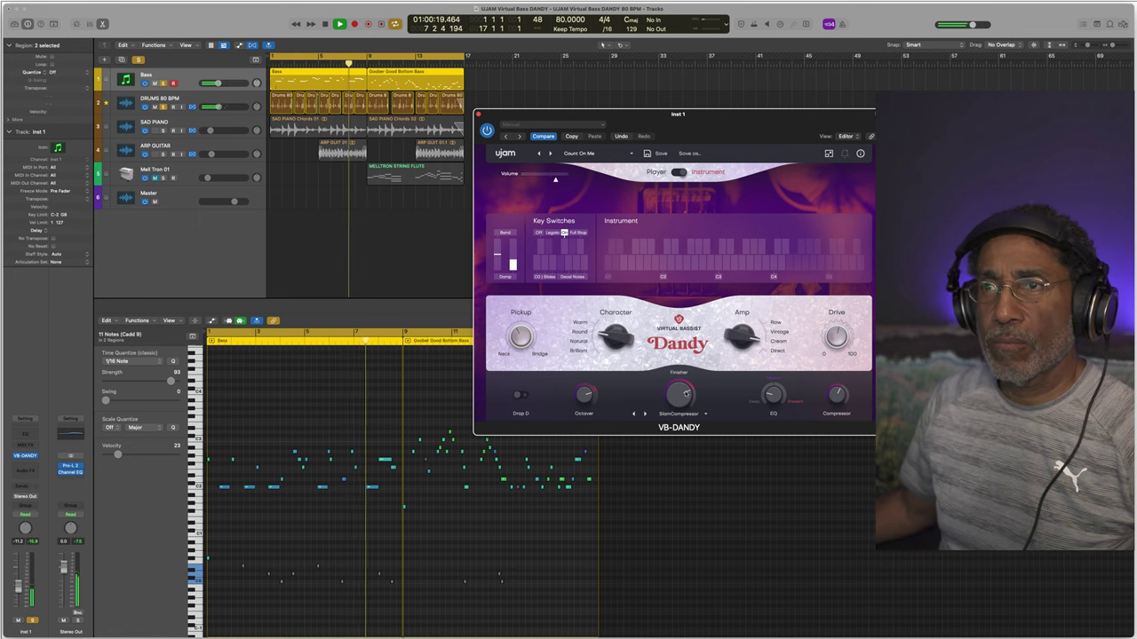
key(space)
Choose the Phaser finisher and set its amount to 33 while playing
click(684, 413)
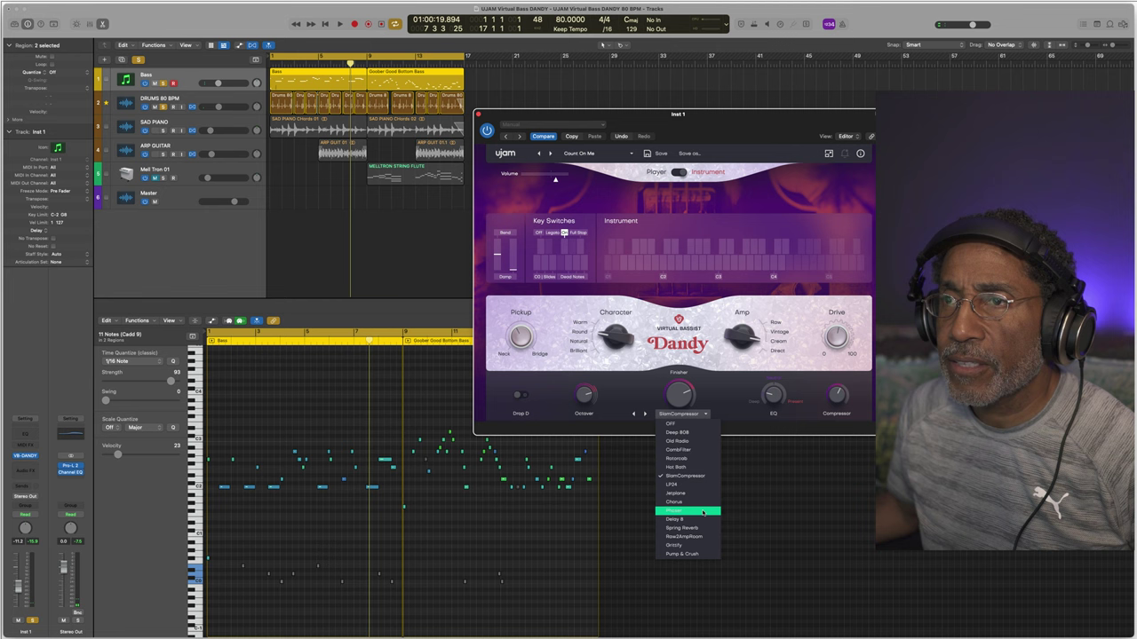
click(702, 514)
drag(678, 394, 672, 471)
key(space)
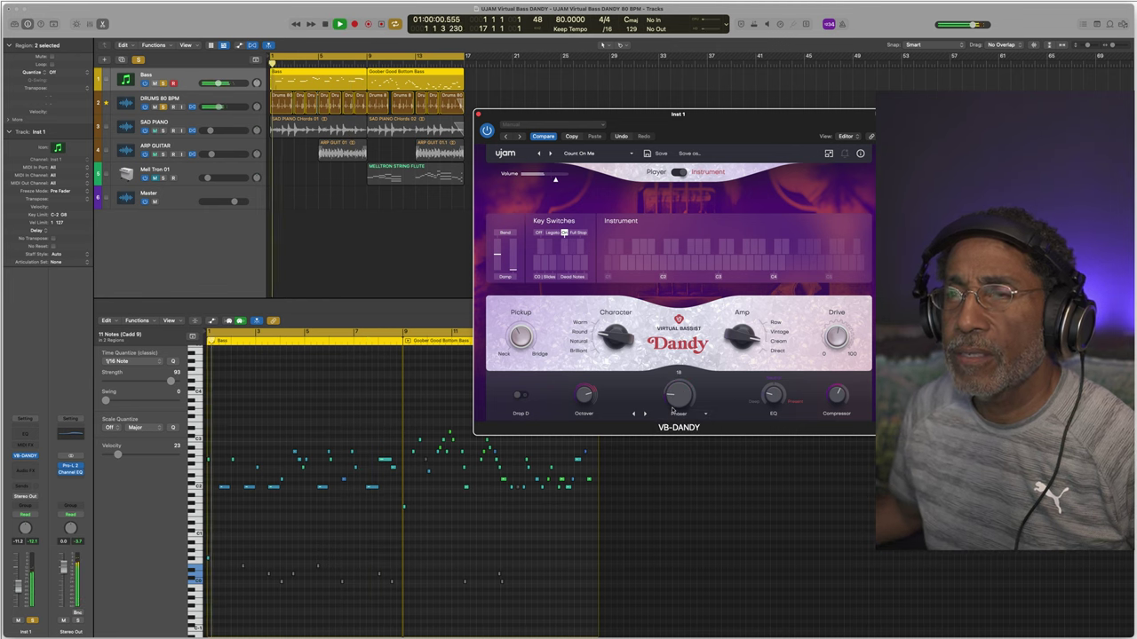
drag(674, 407, 674, 391)
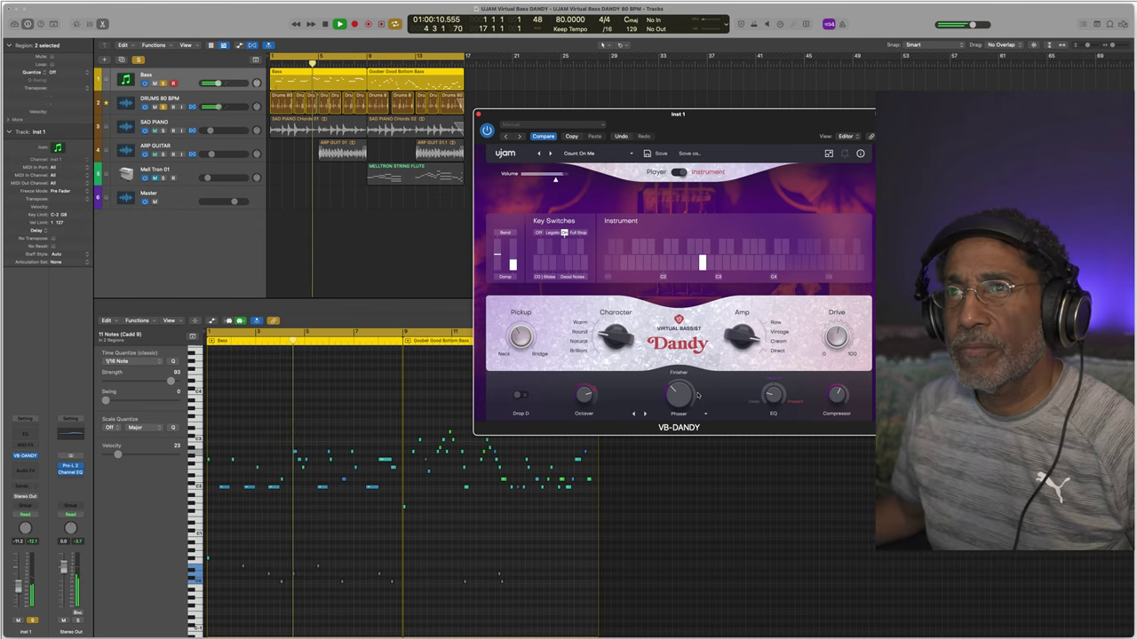
Stop the transport around bar 5, leaving the Phaser finisher at its low amount
key(space)
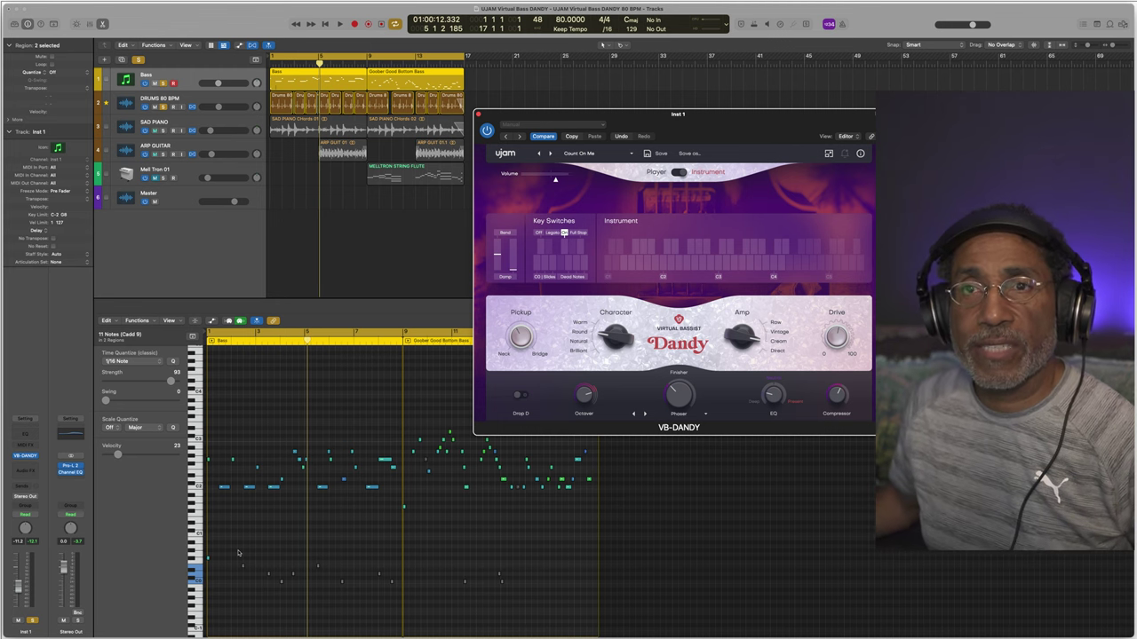
click(351, 521)
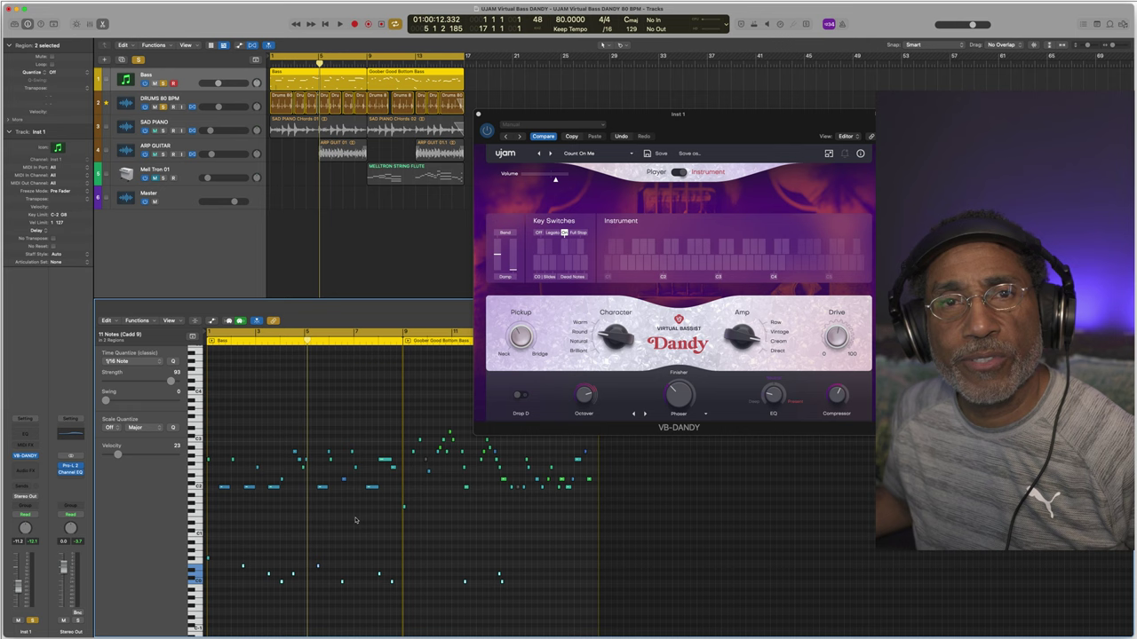
key(space)
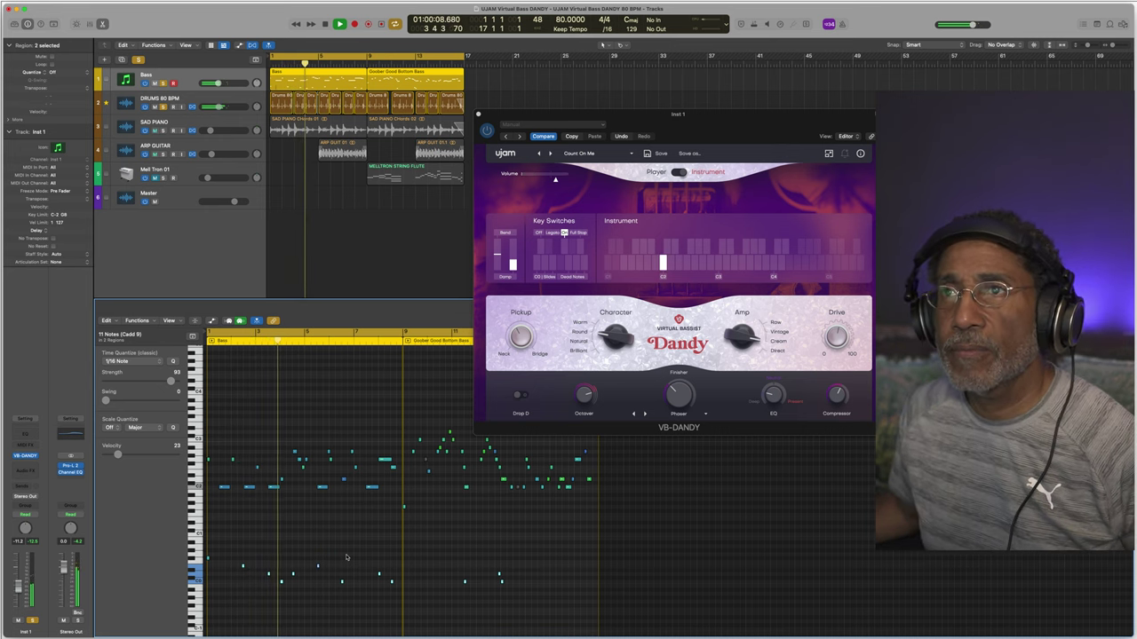
key(space)
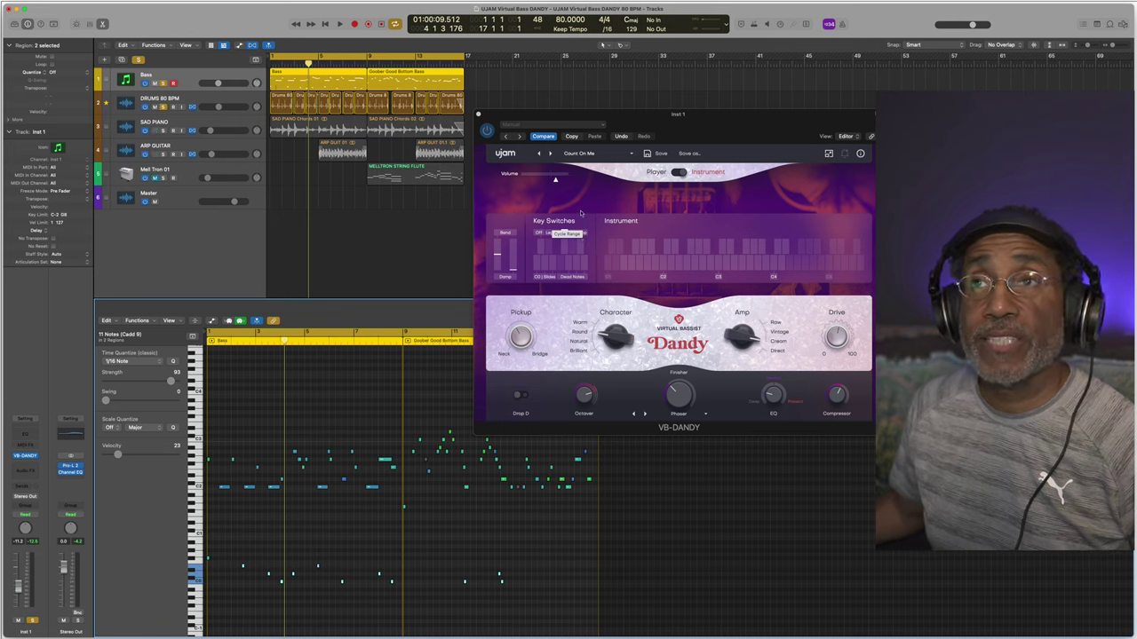
click(561, 284)
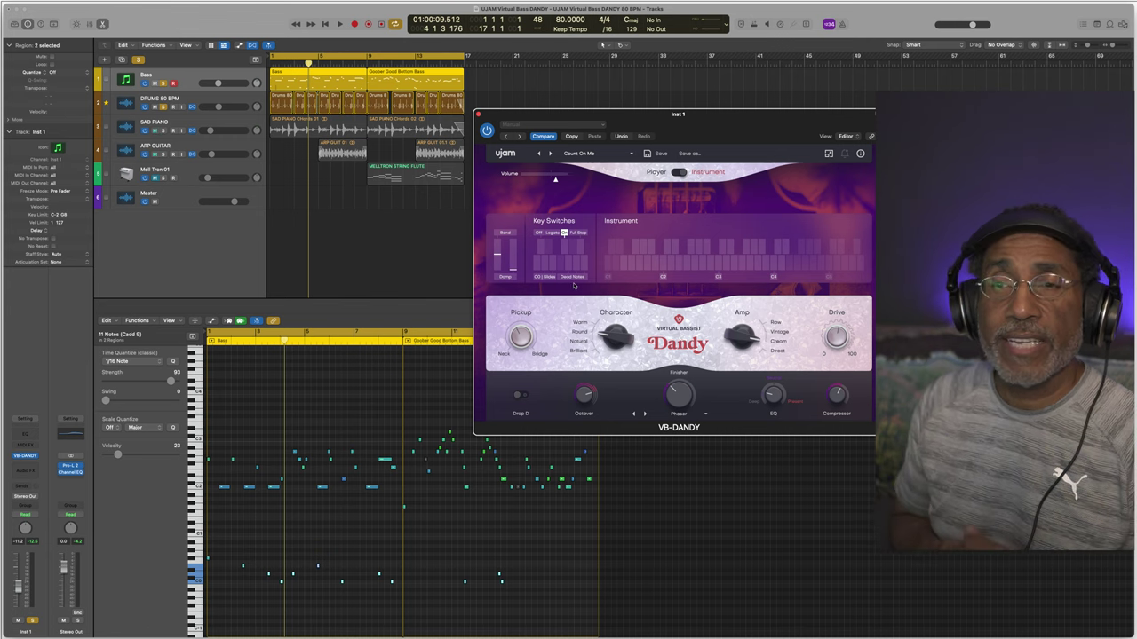
key(space)
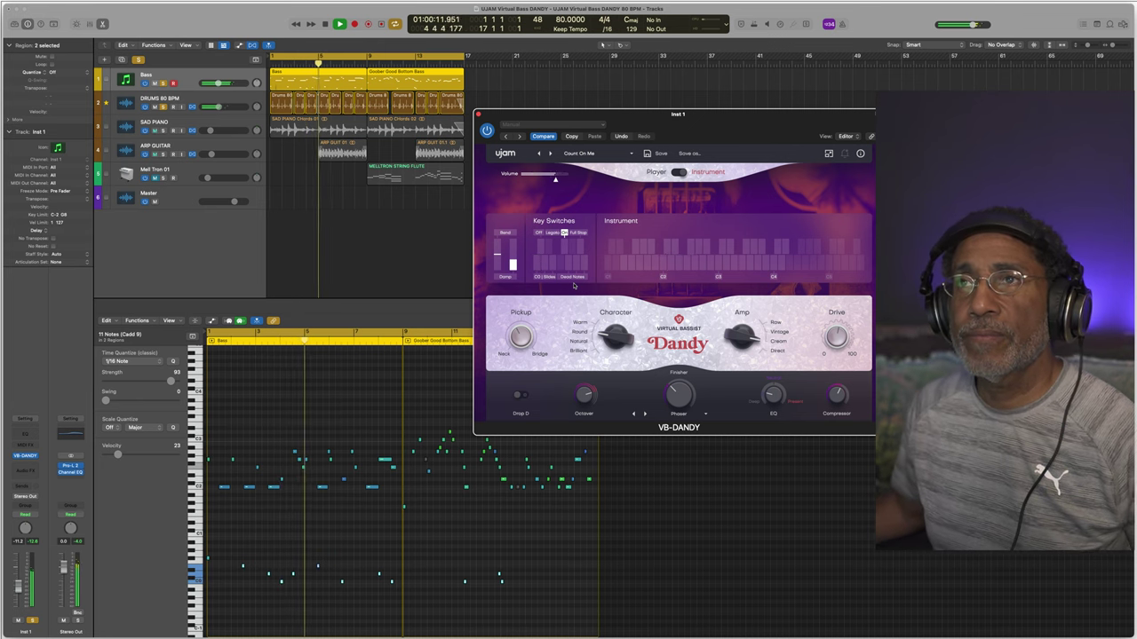
key(space)
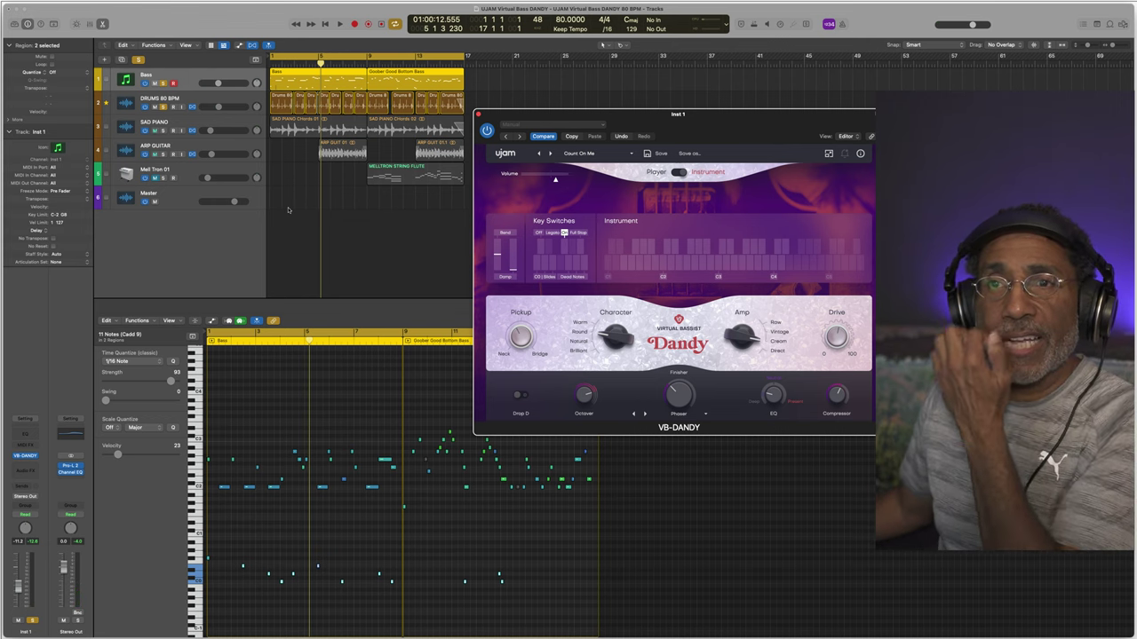
drag(232, 544, 521, 610)
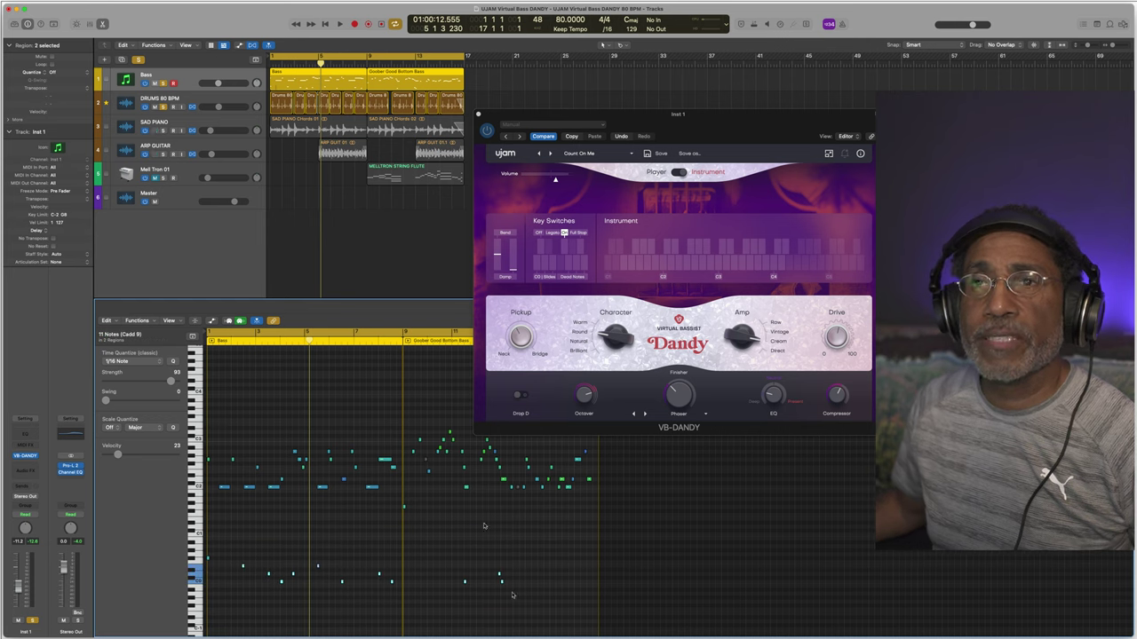
click(466, 467)
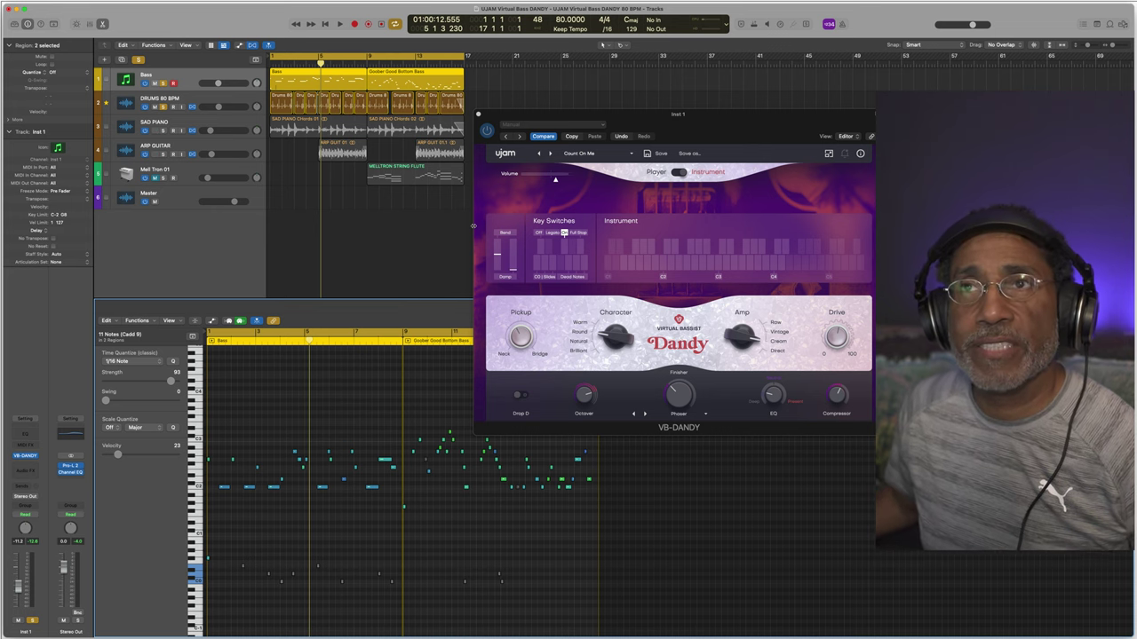
Play from bar 1 and load the Ace Of Stage funk factory preset
key(Return)
key(space)
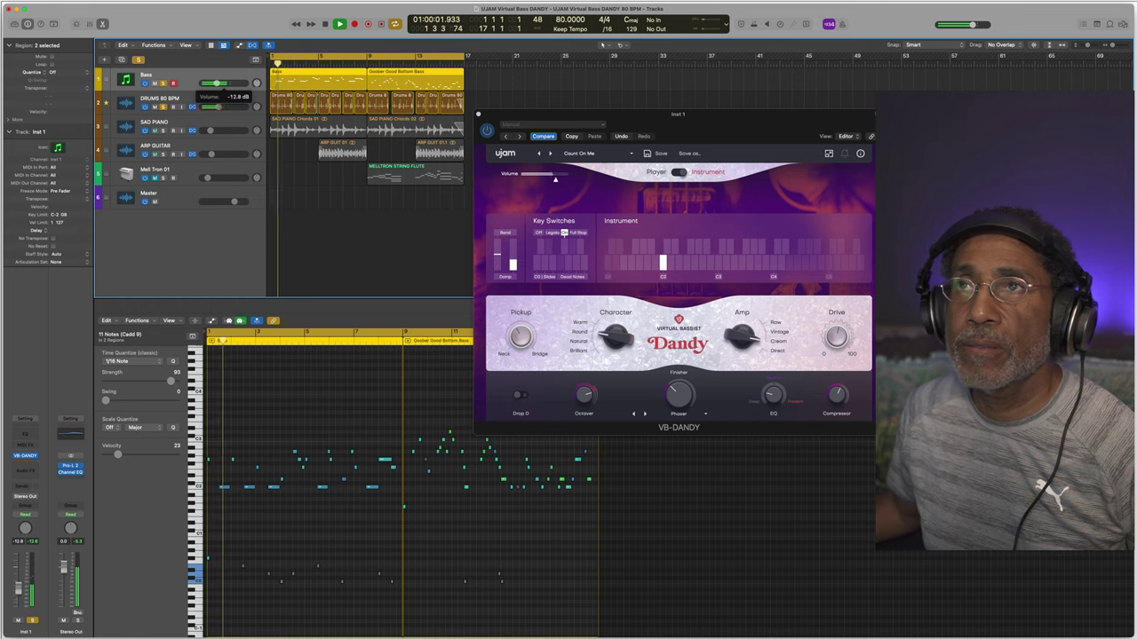
click(563, 155)
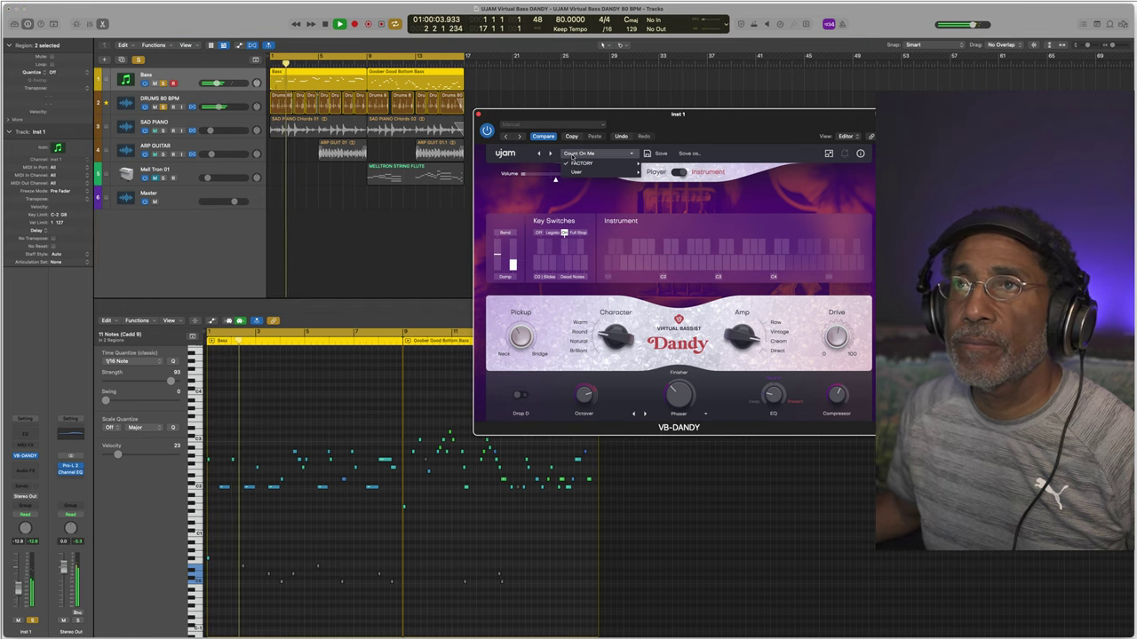
mouse_move(621, 163)
mouse_move(658, 165)
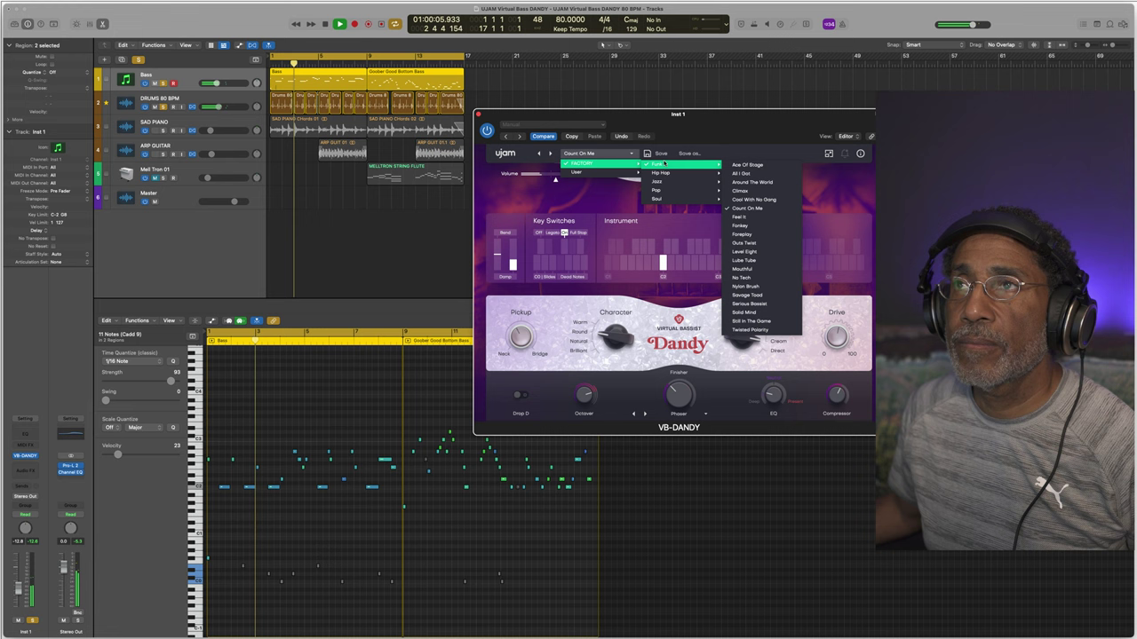
click(749, 165)
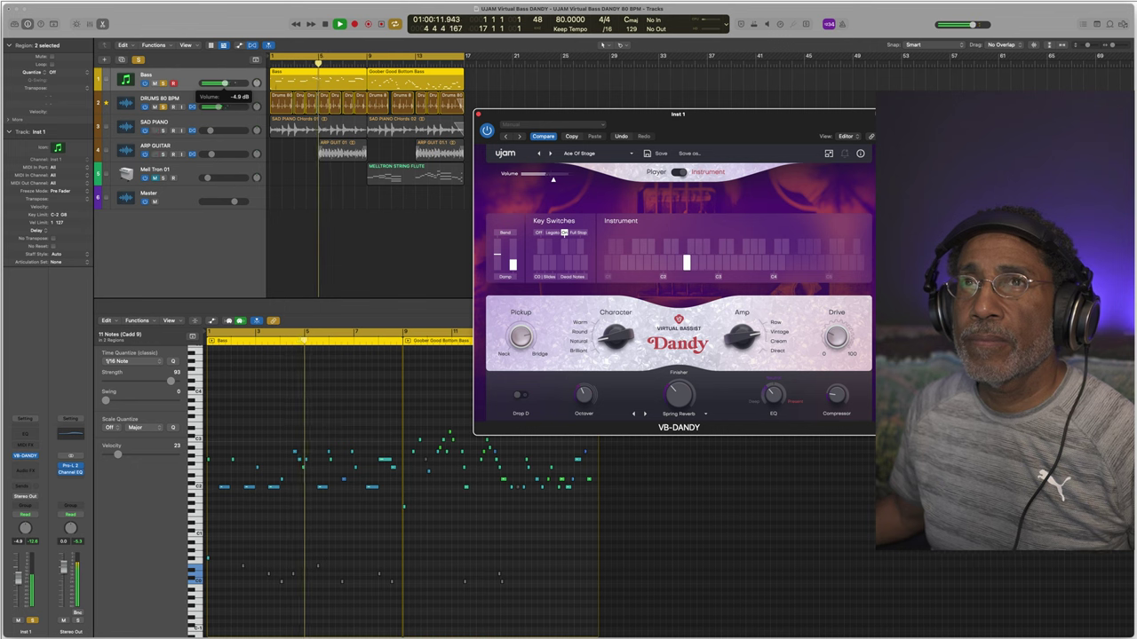
click(216, 105)
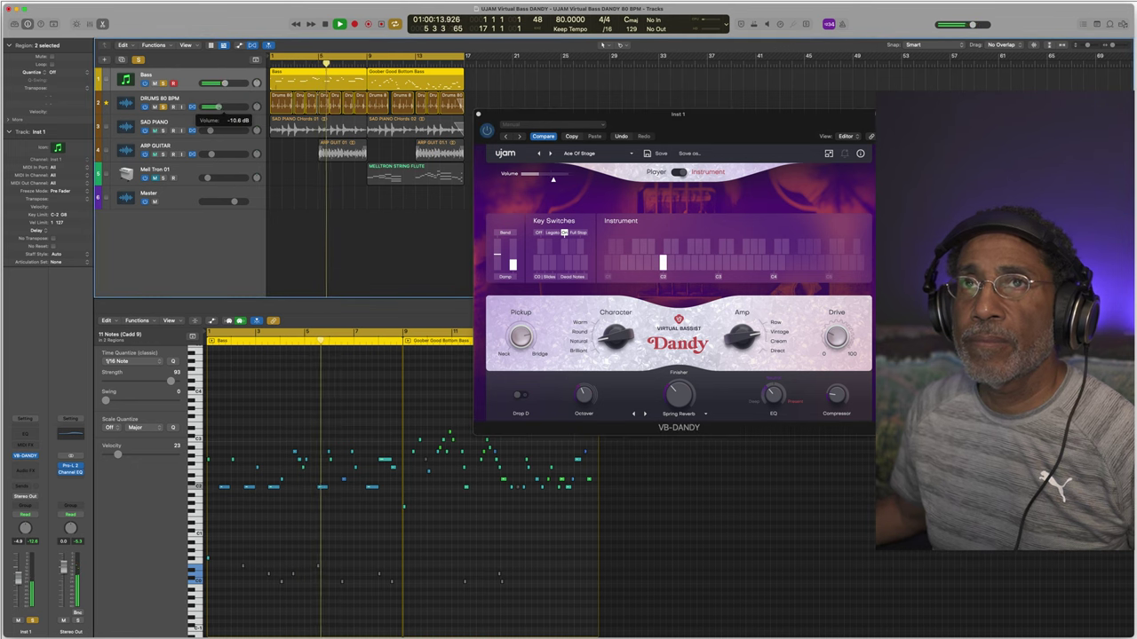
Step through presets All I Got, Around The World, Climax, Cool With No Gong, Count On Me, Feel It, Fonkey
click(549, 153)
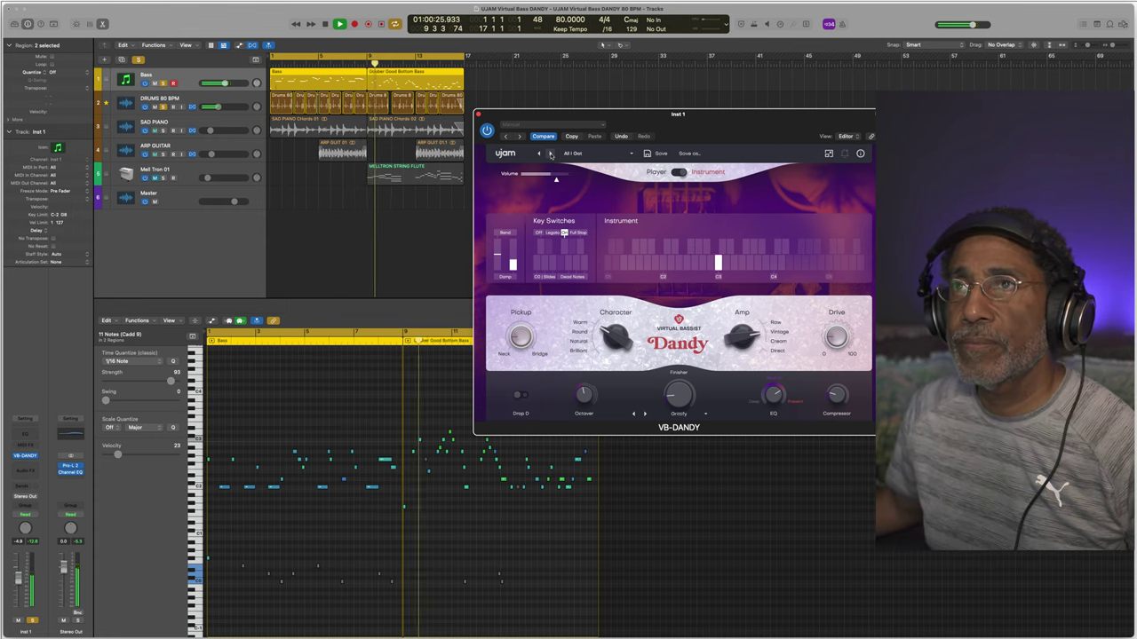
click(550, 154)
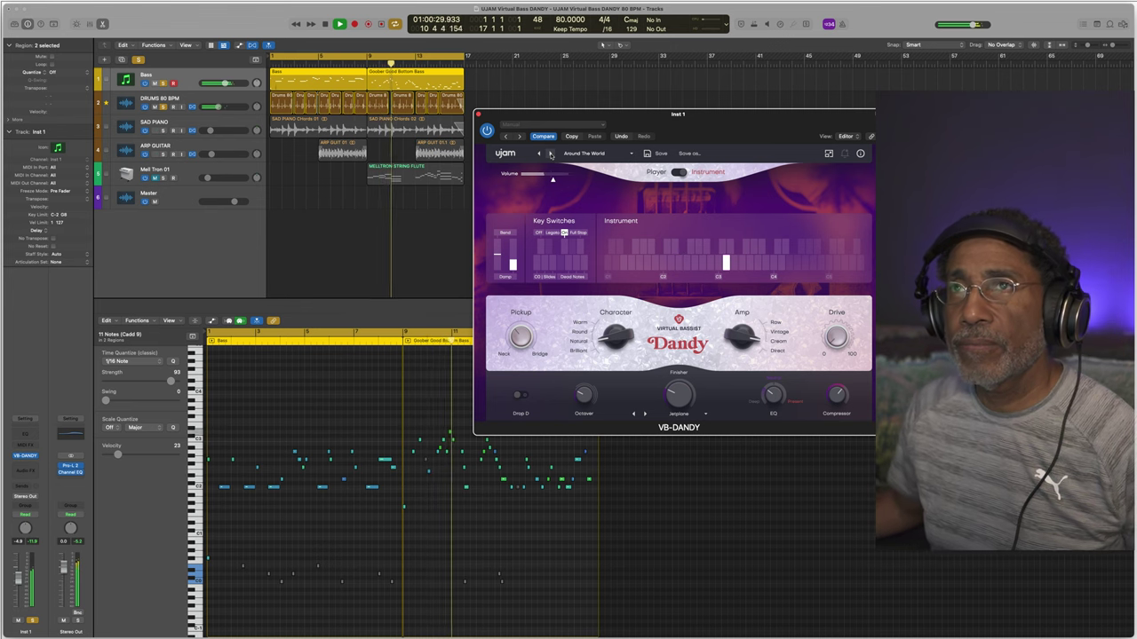
click(550, 154)
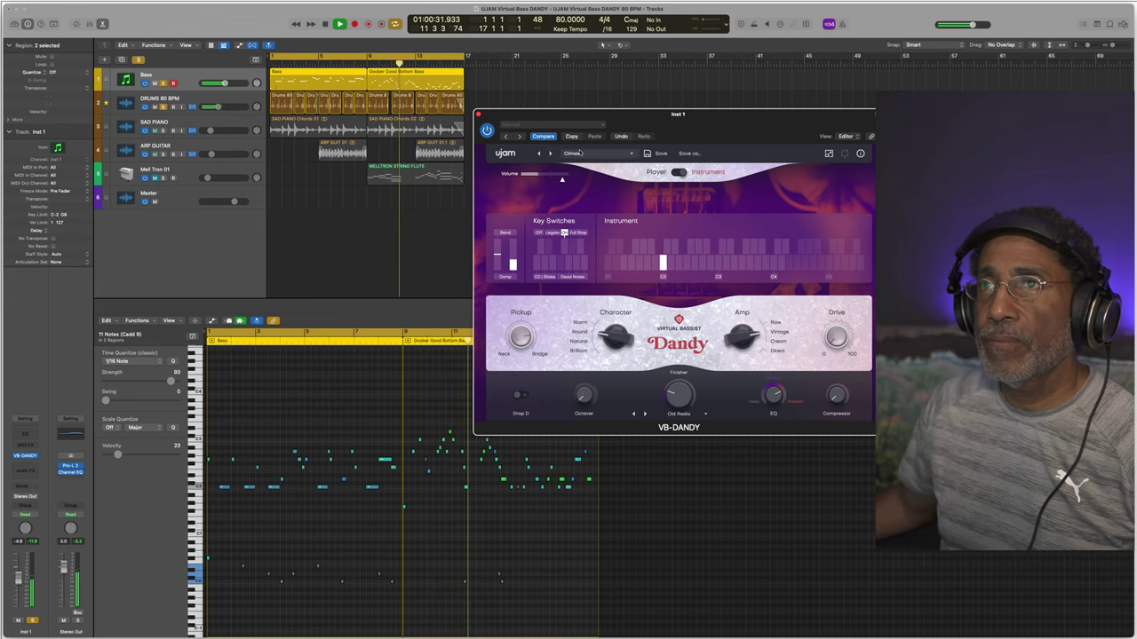
click(550, 154)
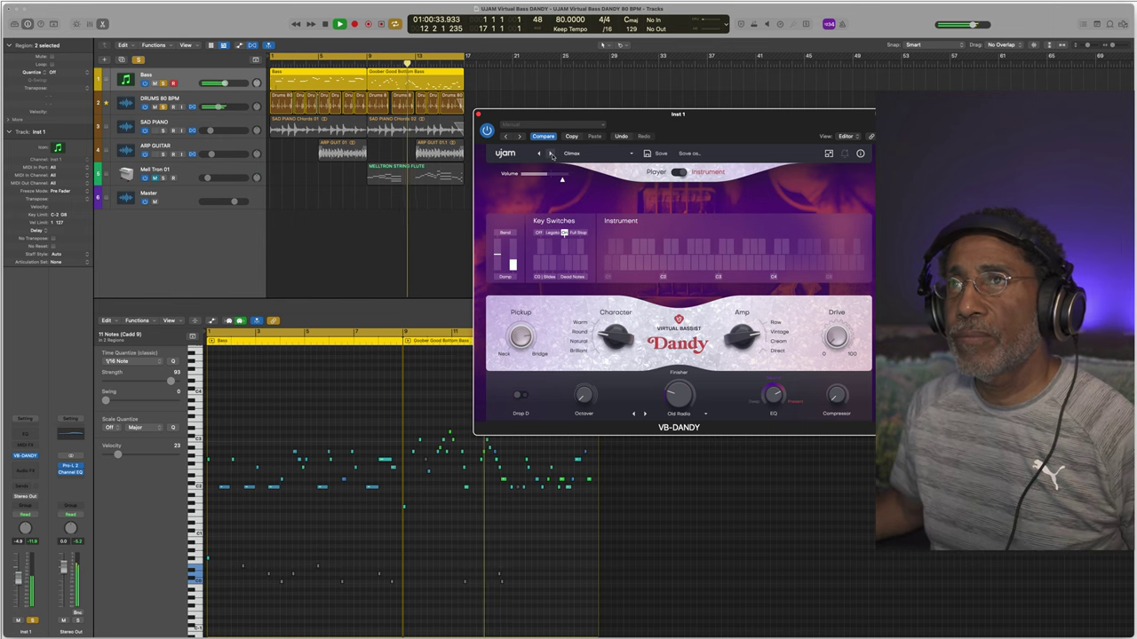
click(551, 154)
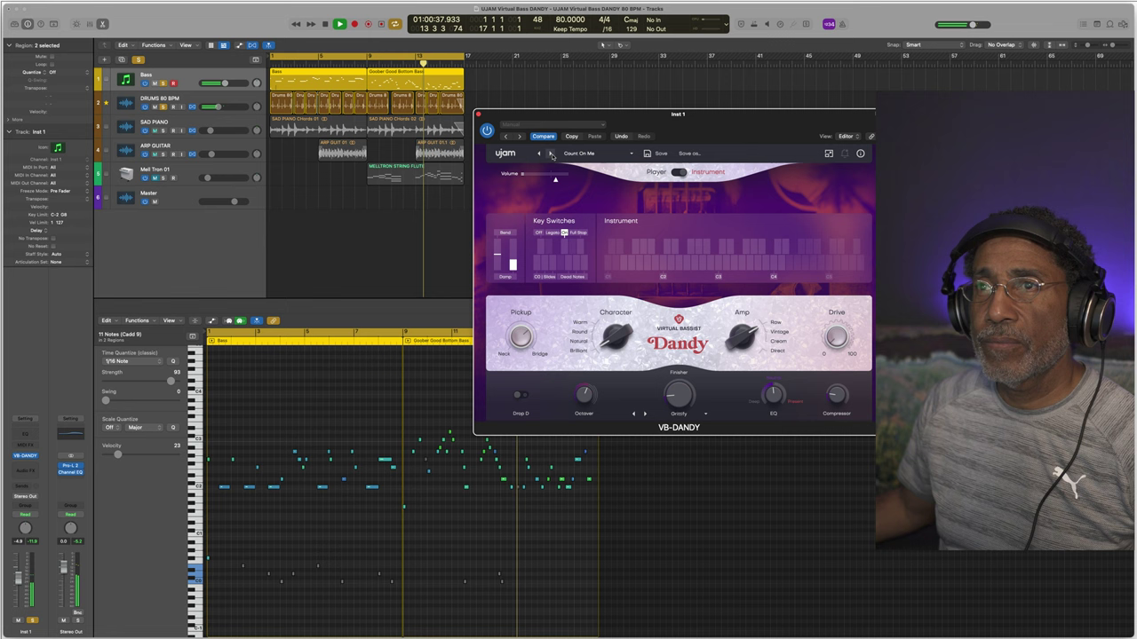
click(550, 153)
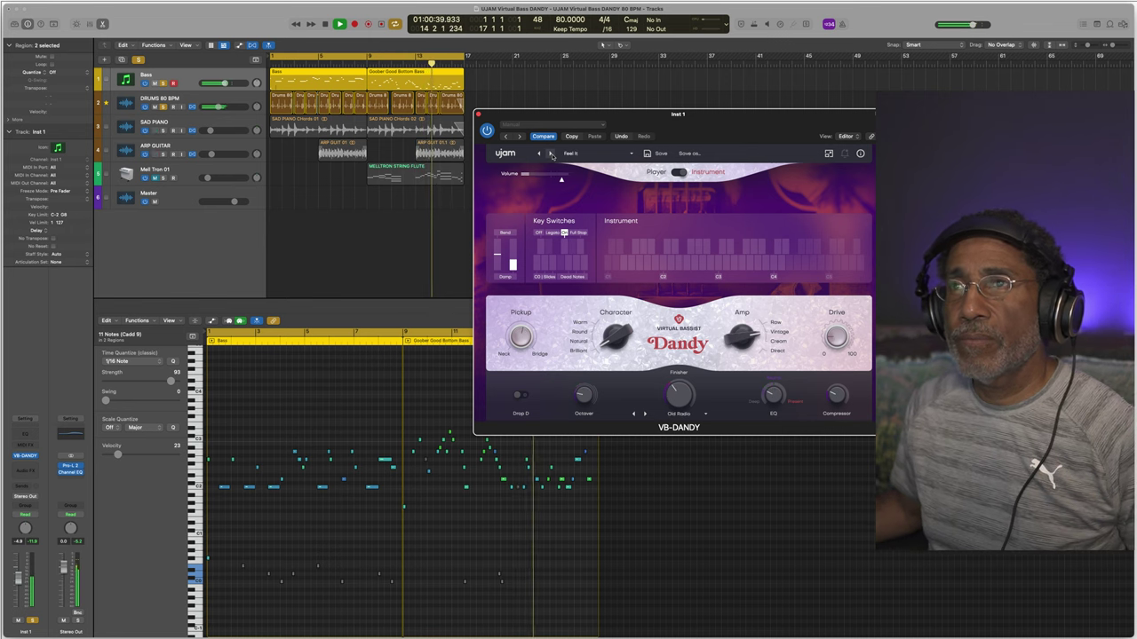
click(551, 153)
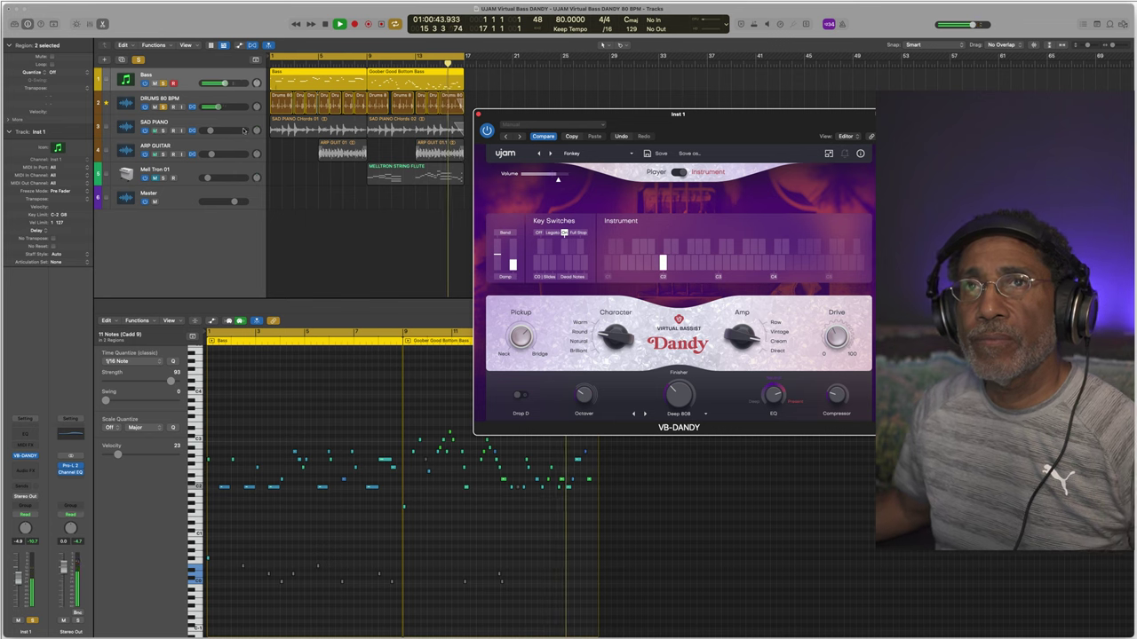
Replay the song from the start and turn up the Deep 808 finisher amount
key(space)
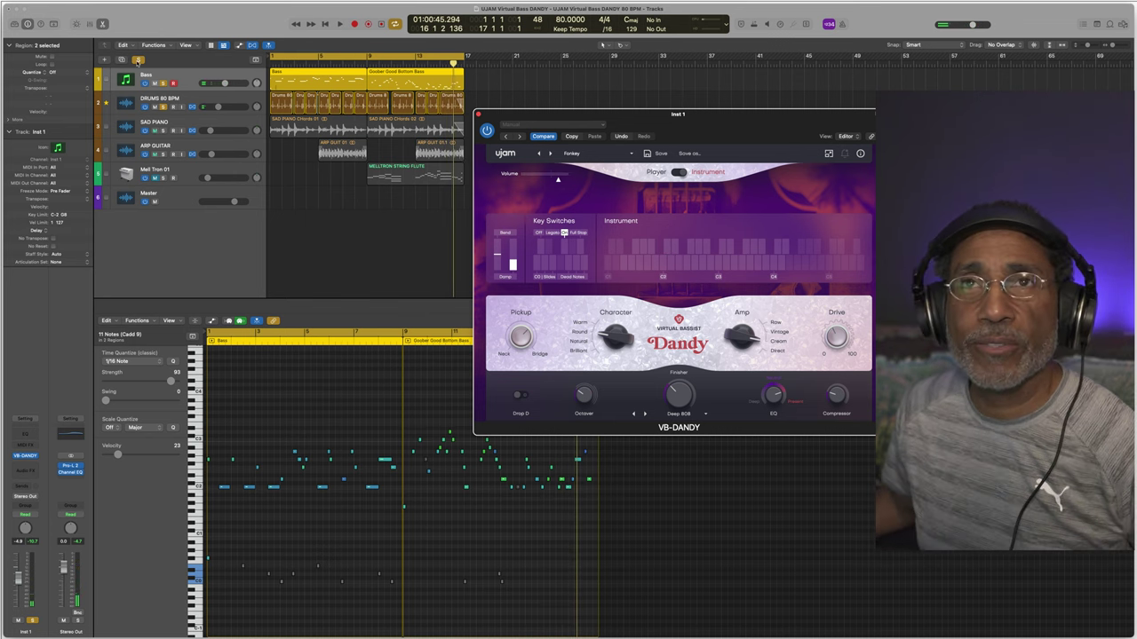
click(138, 60)
key(Return)
key(space)
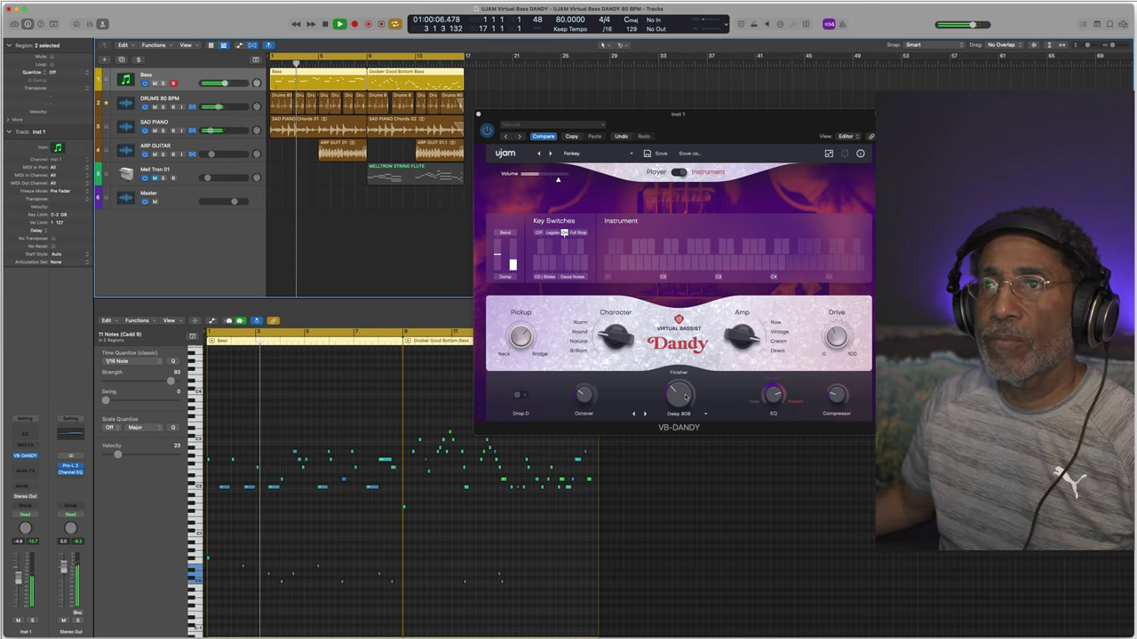
drag(684, 397, 683, 373)
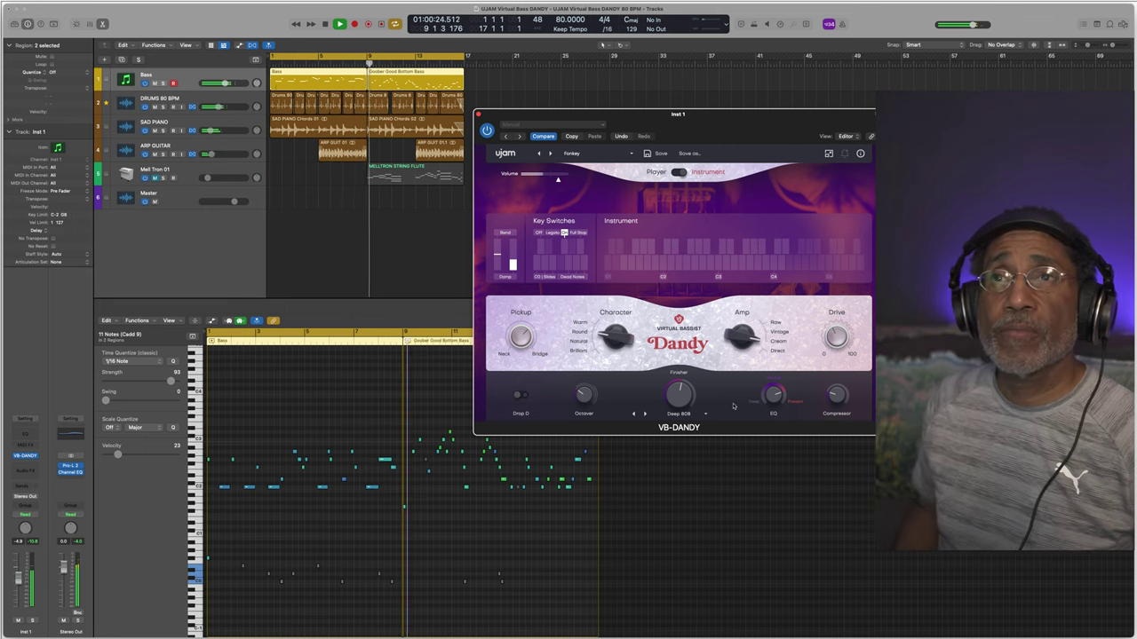
Solo Strings & Flute, audition its chords, then show both its regions in the Piano Roll
key(space)
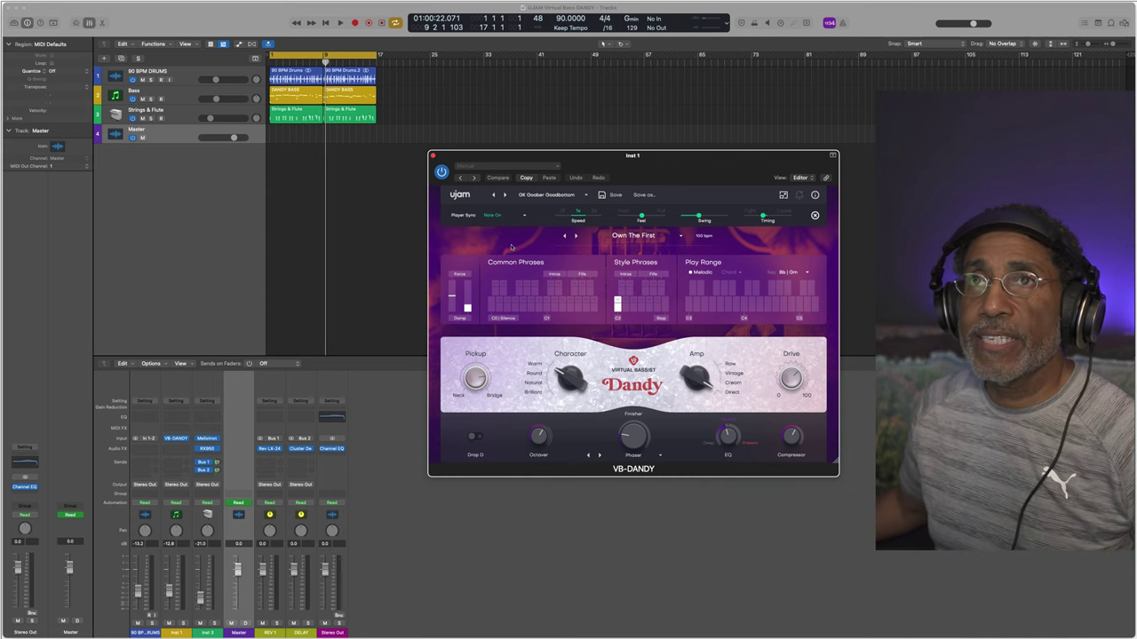
click(302, 108)
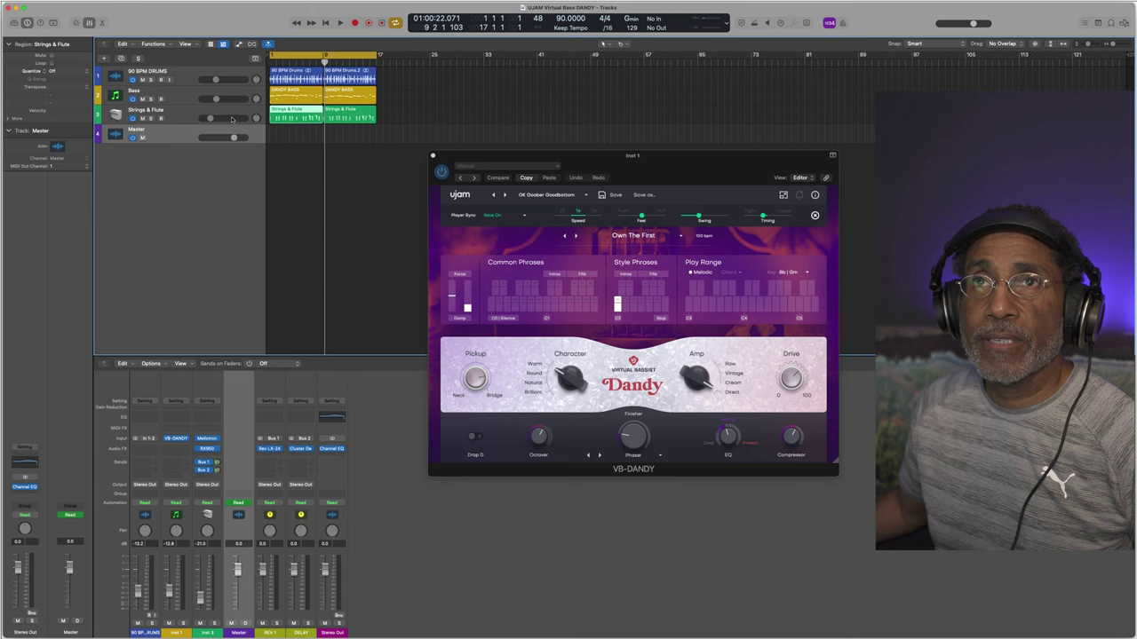
click(150, 118)
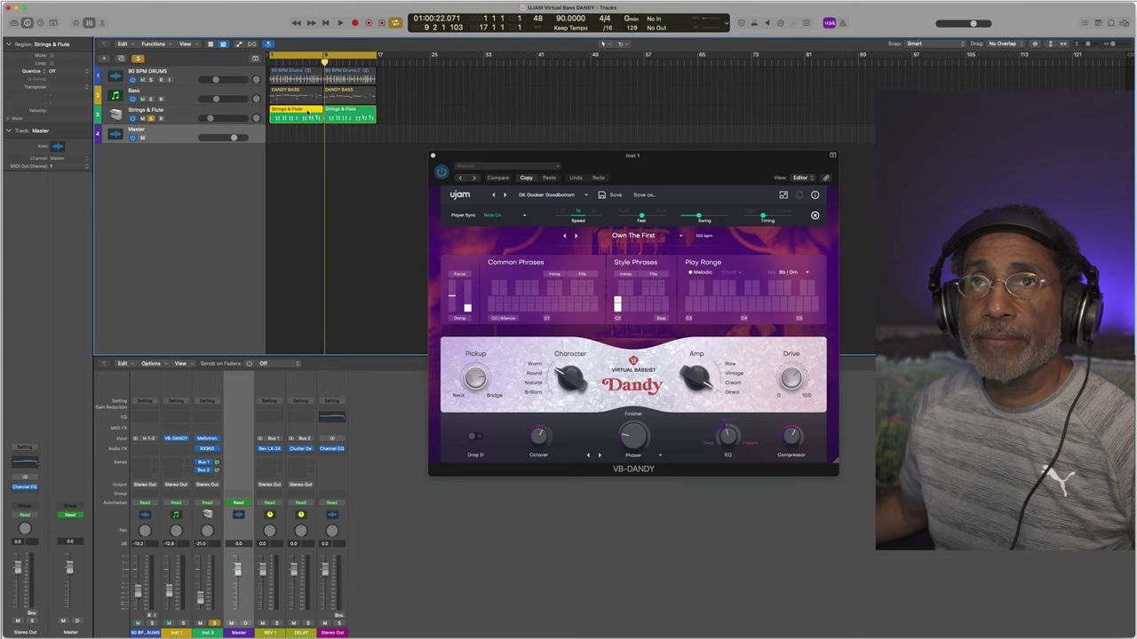
key(space)
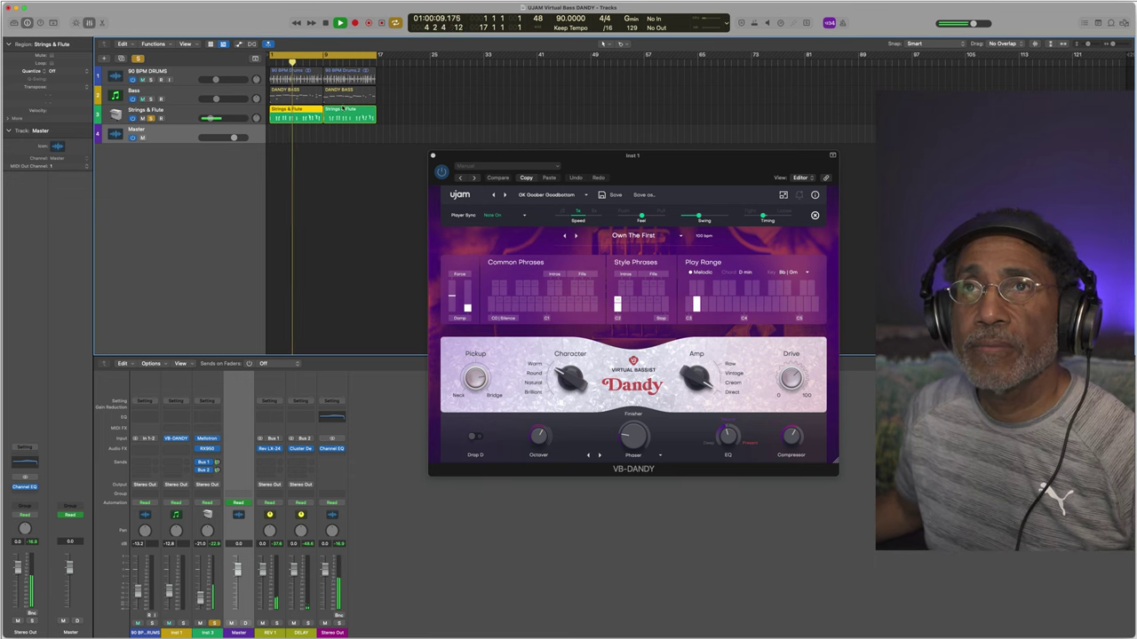
key(space)
shift+click(371, 113)
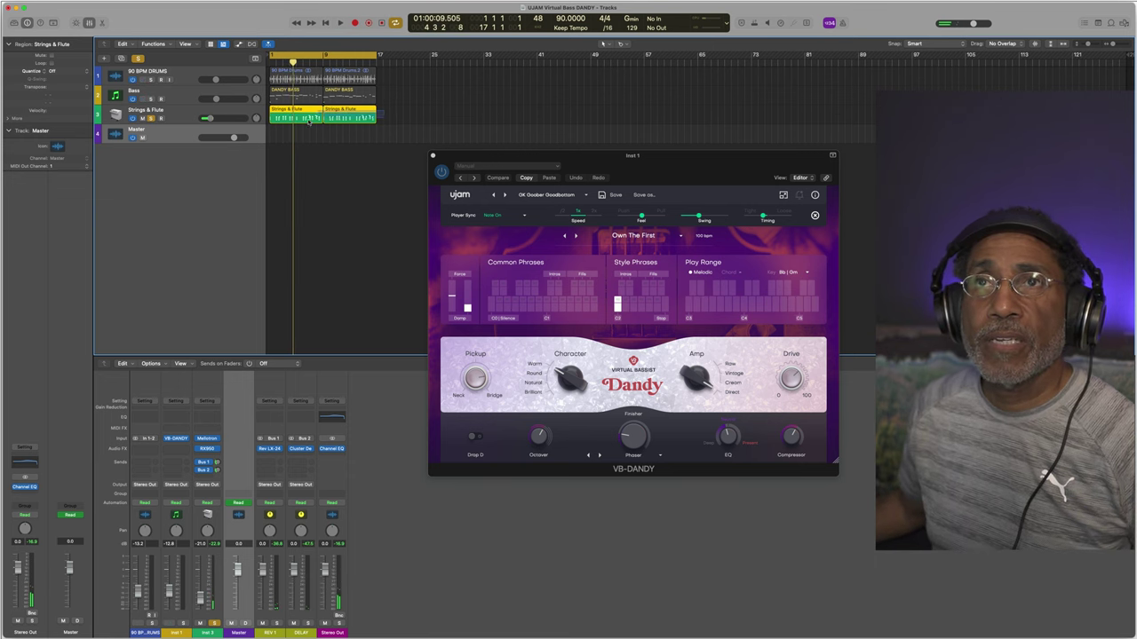
key(p)
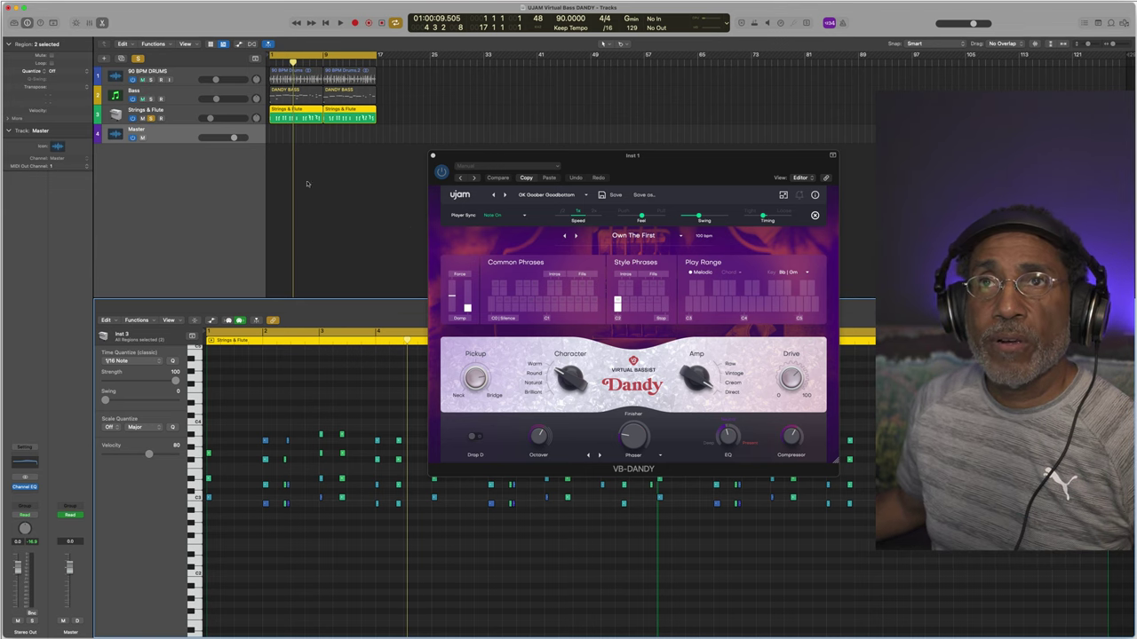
Mute Strings & Flute, show both DANDY BASS regions' notes, and audition the C3 note
click(164, 95)
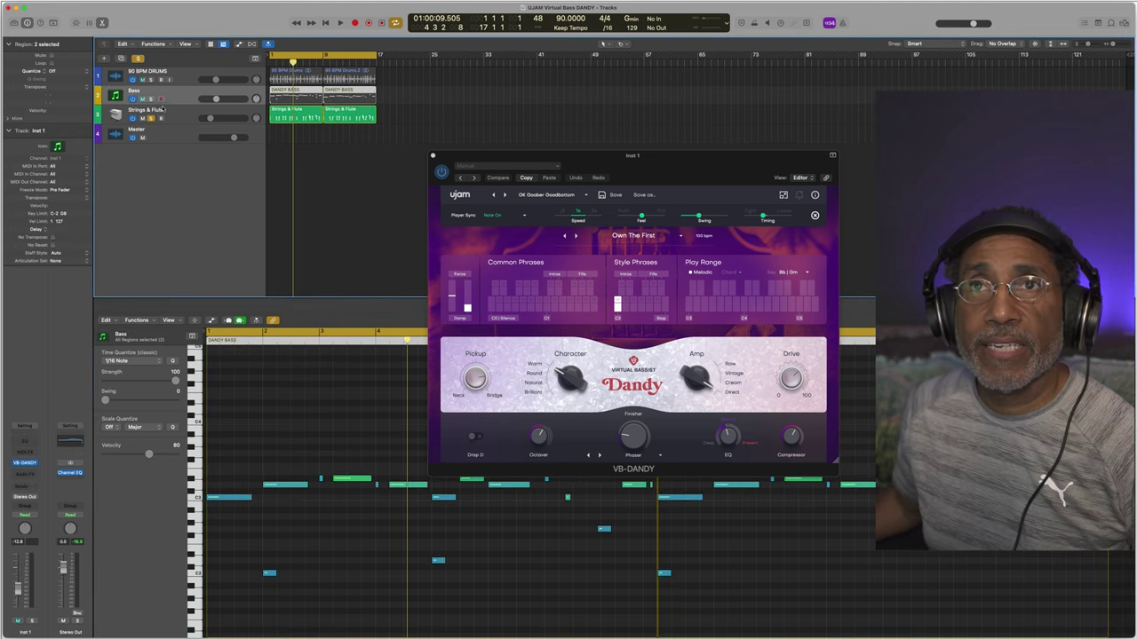
click(320, 186)
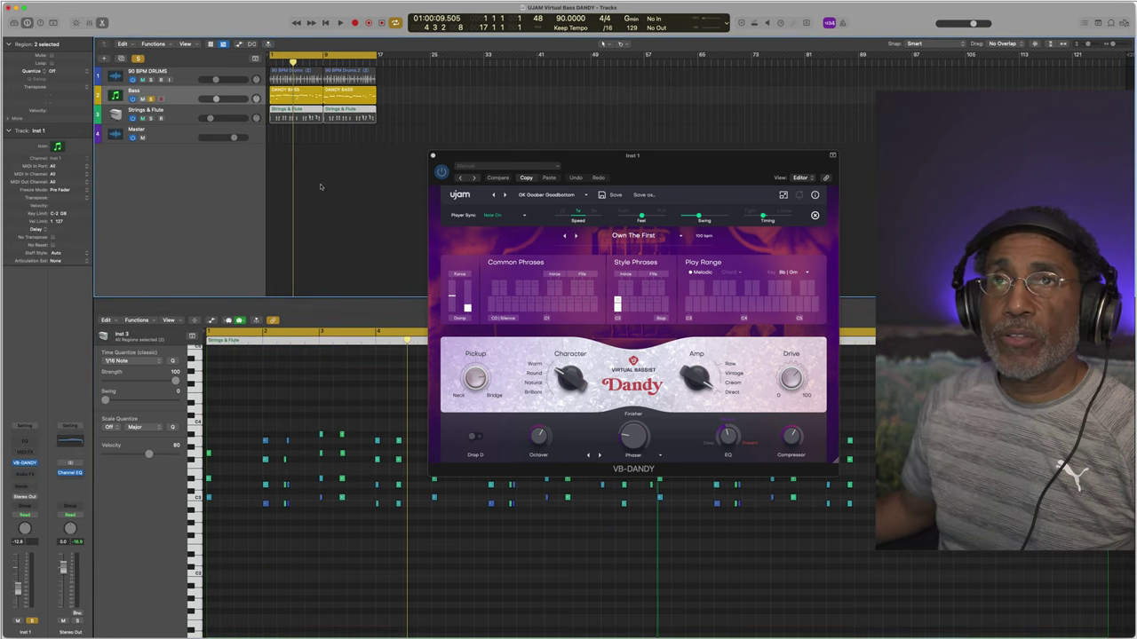
shift+click(342, 92)
shift+click(311, 93)
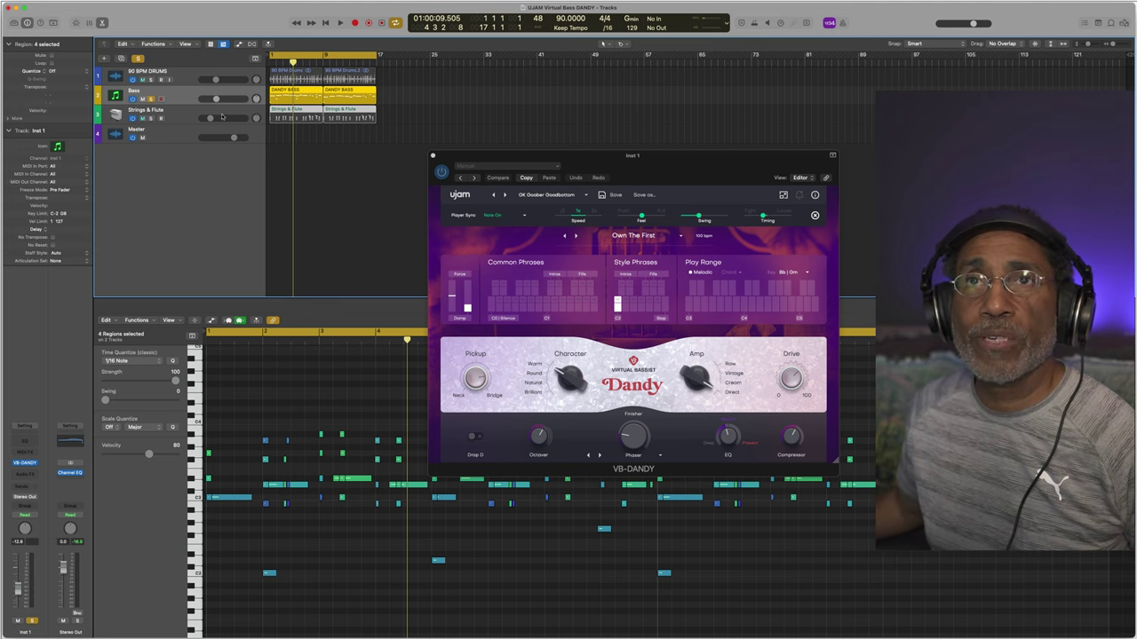
click(312, 93)
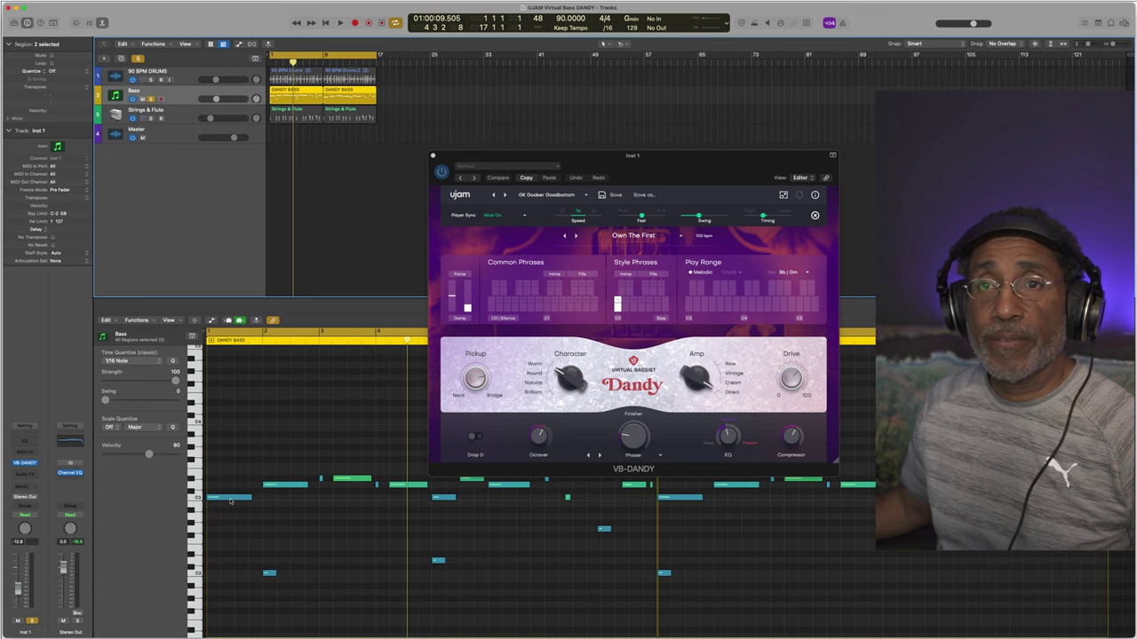
click(230, 499)
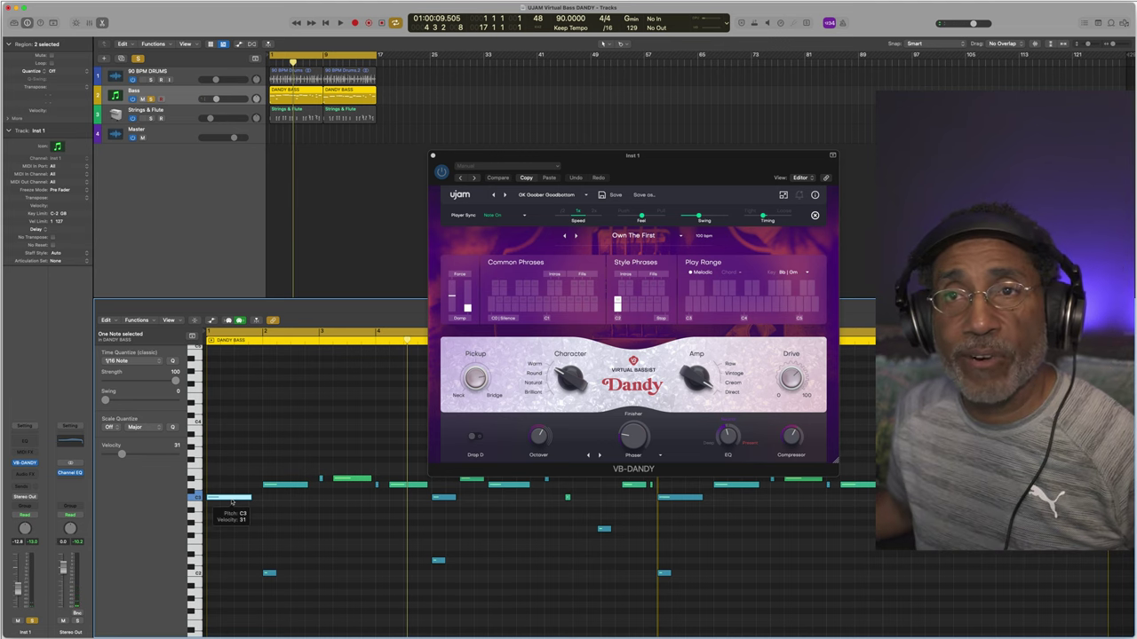
Audition a D note for the D-minor chord, then play the Dandy bass from bar 1
click(285, 485)
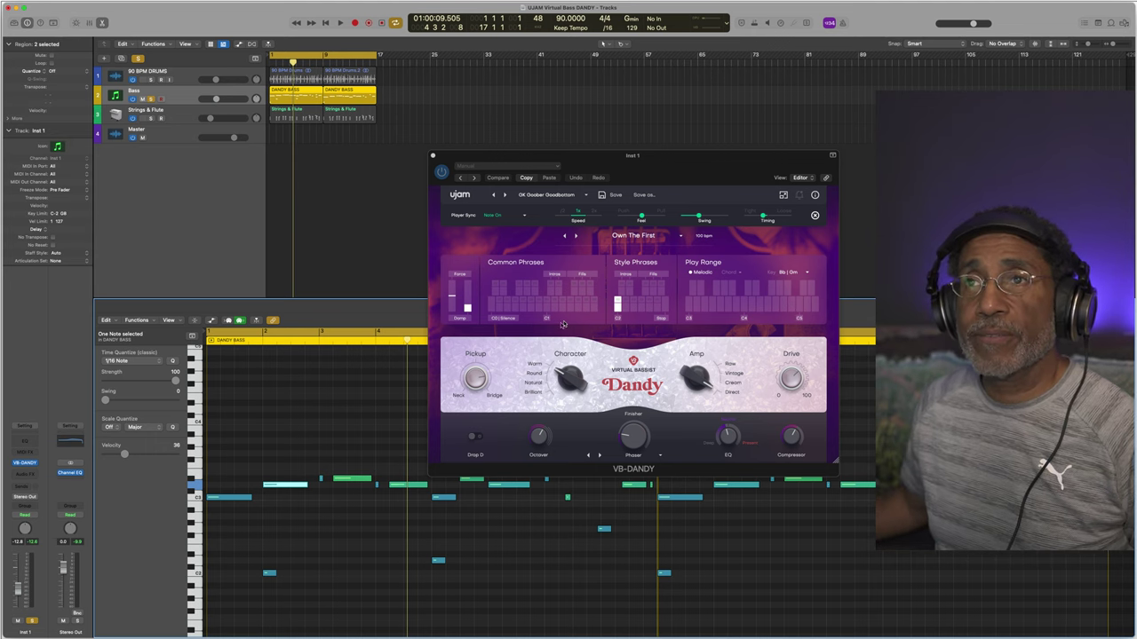
key(space)
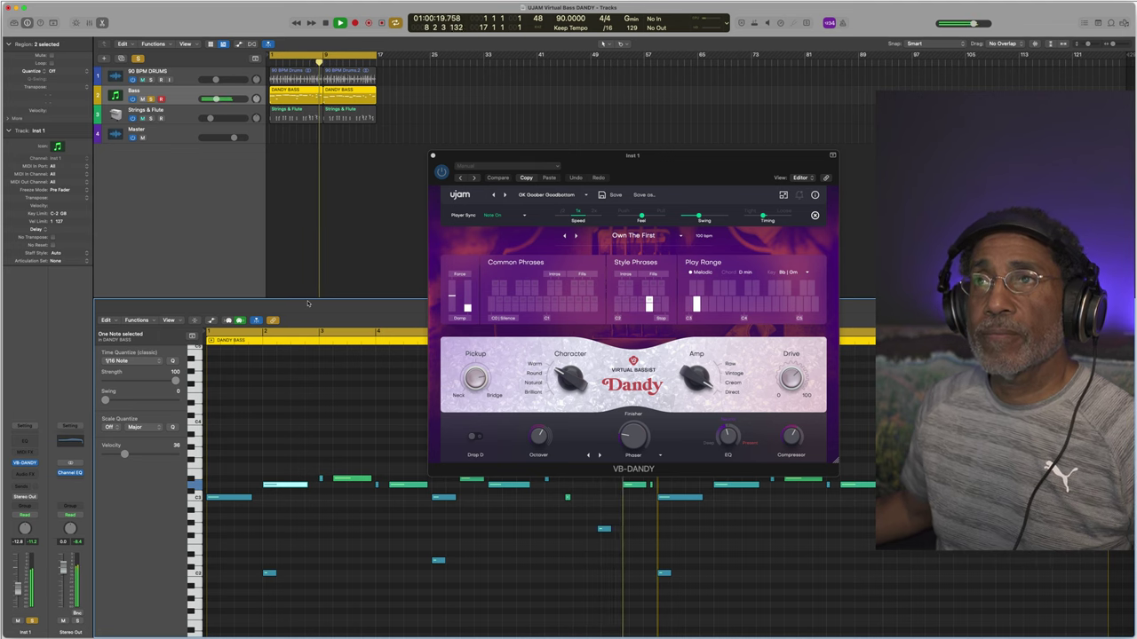
Unmute Strings & Flute and play the full arrangement from the start, then replay it
key(space)
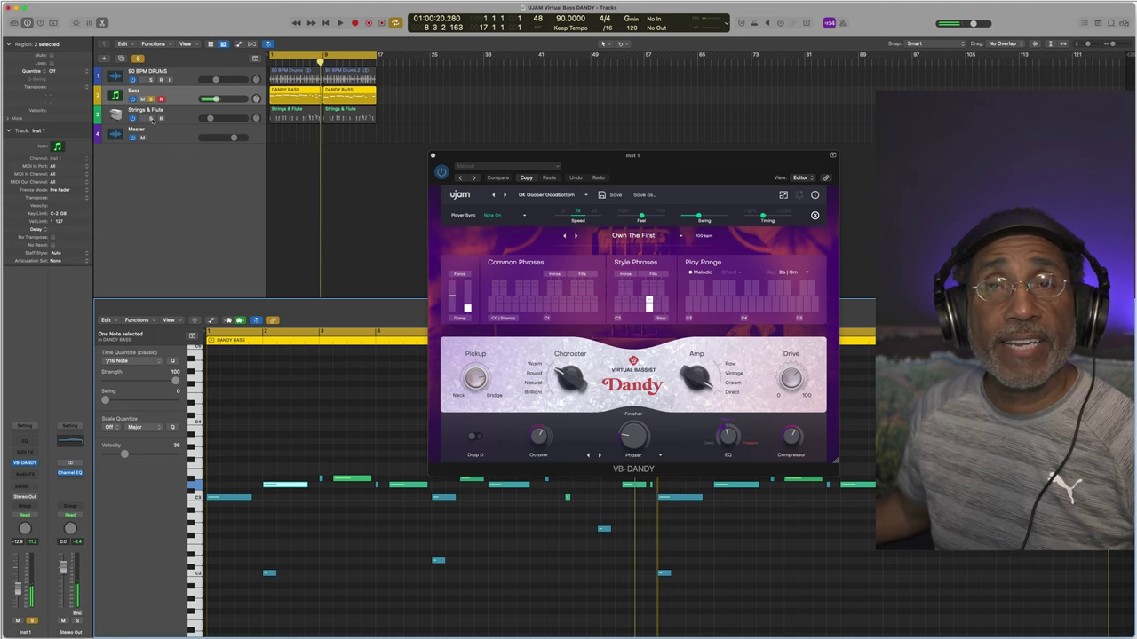
click(142, 118)
key(Return)
key(space)
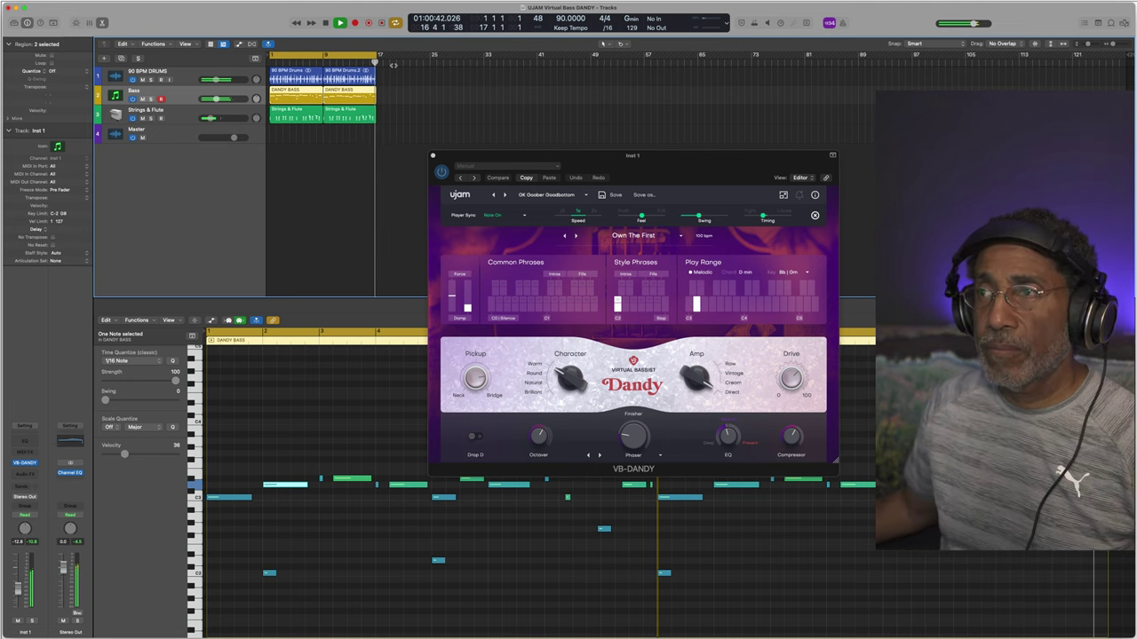
key(space)
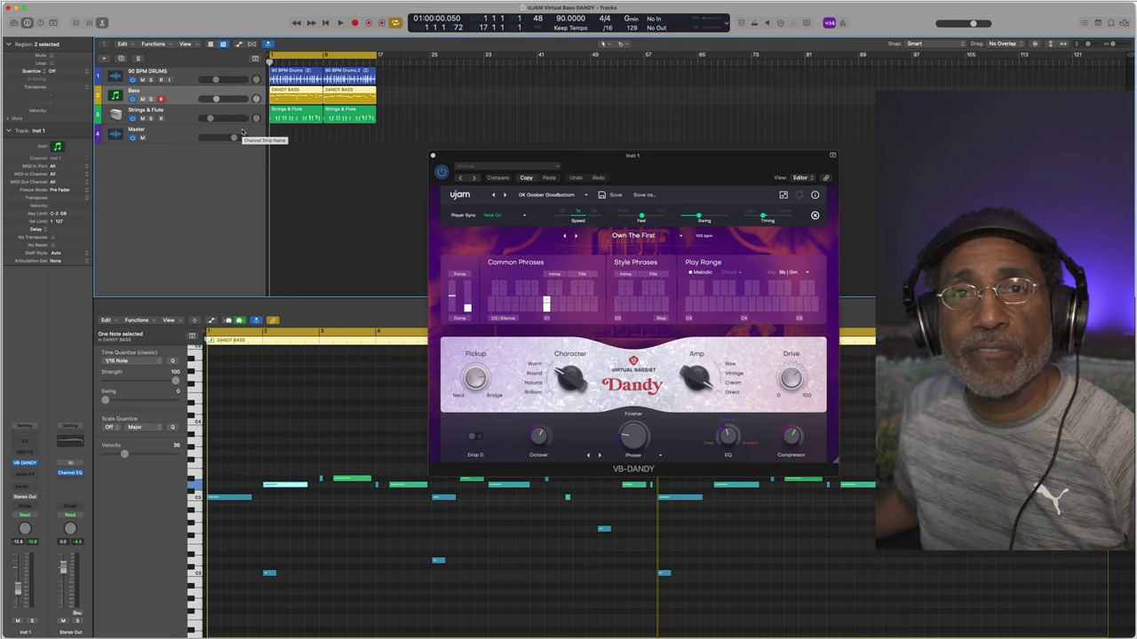
key(space)
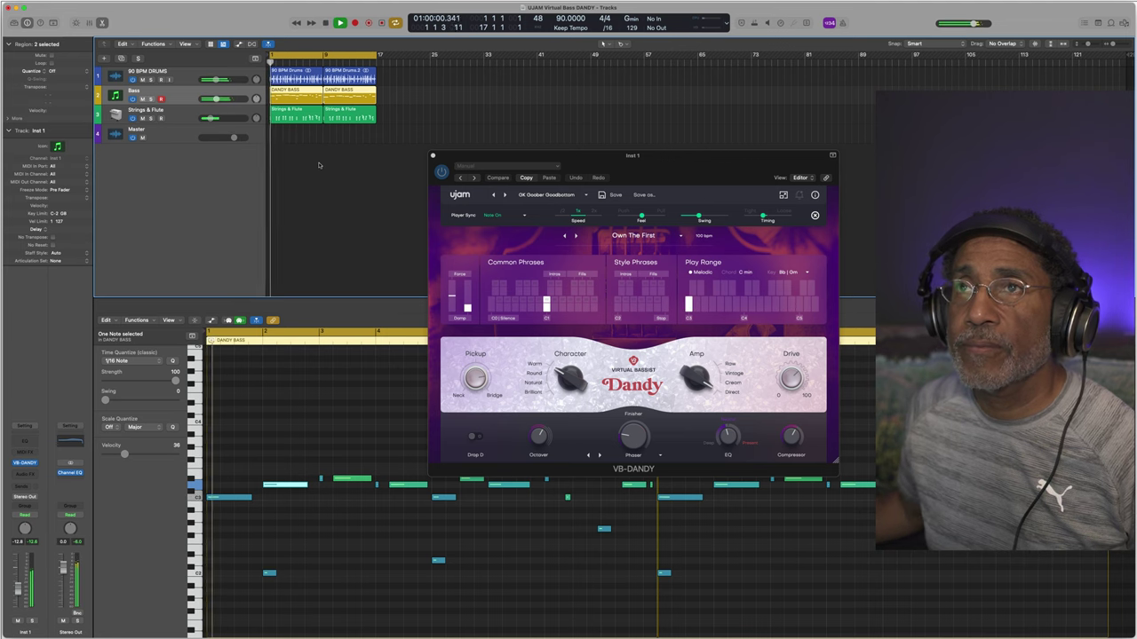
Load Dandy's FACTORY > Funk > Around The World preset, then step to Climax
click(532, 195)
mouse_move(537, 205)
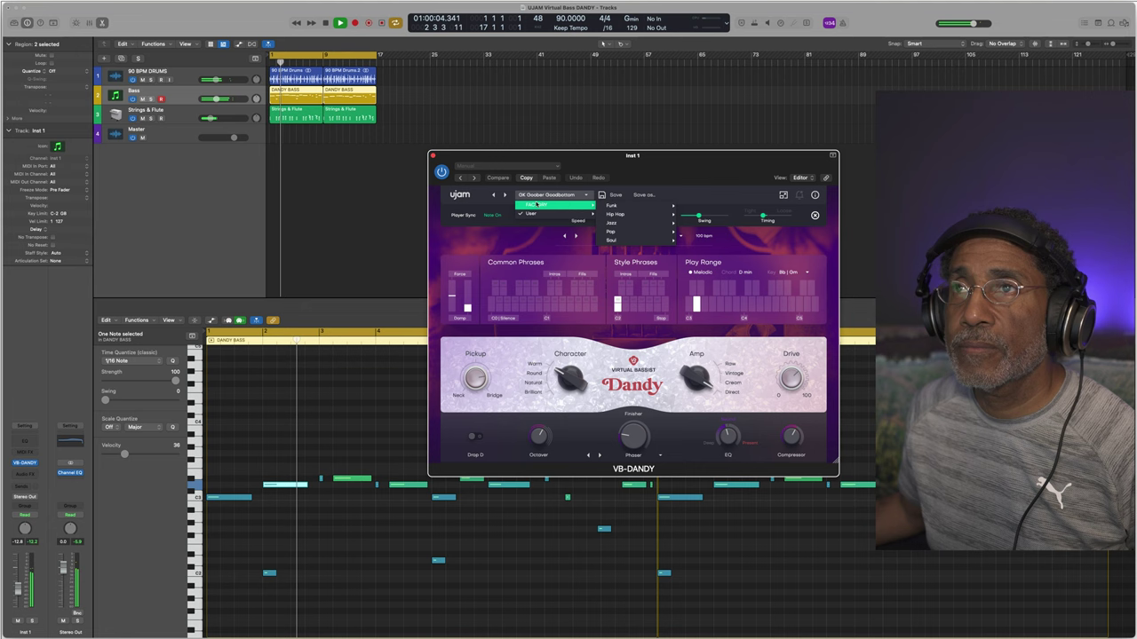
mouse_move(613, 205)
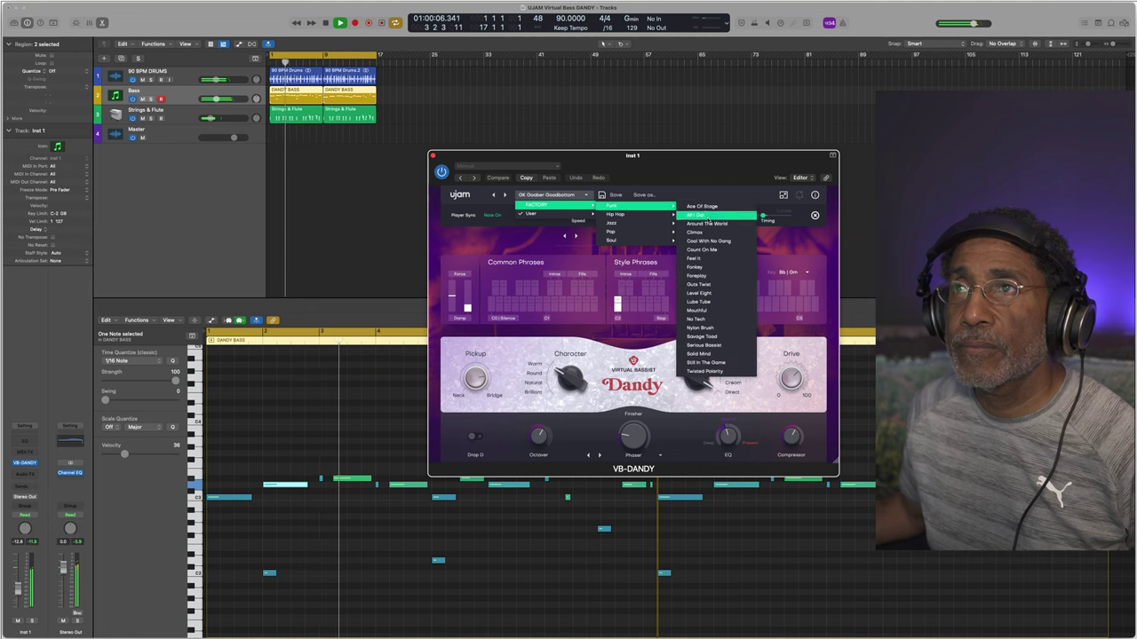
click(706, 223)
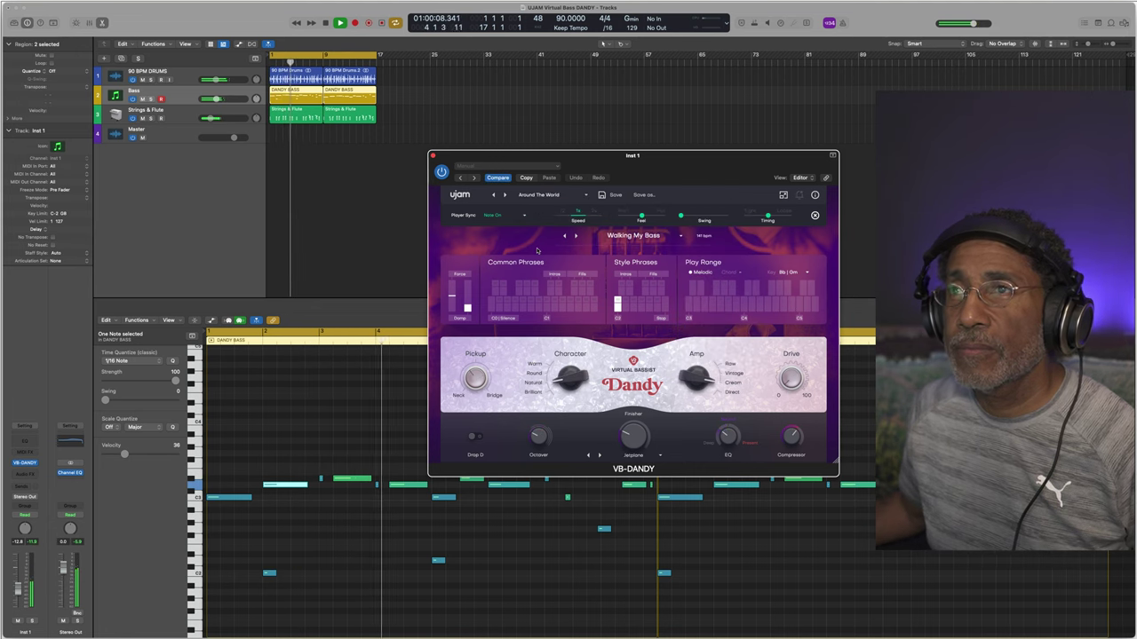
click(505, 195)
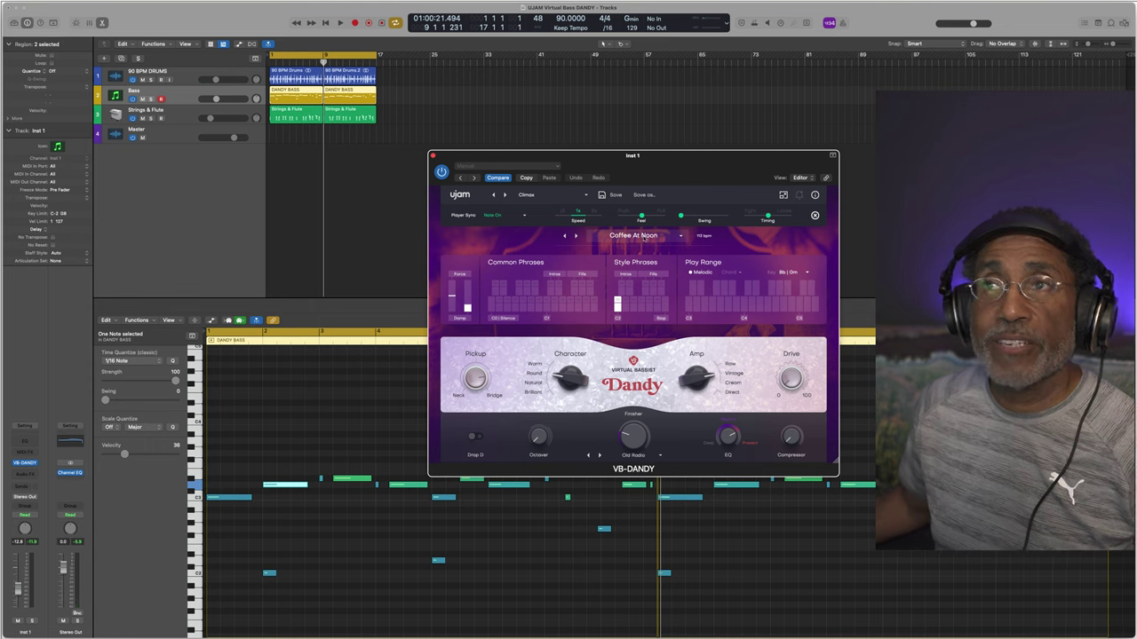
While playing, step Dandy's style through Three Of Four, Brass Support, Honest, Reliable and Drivers Choice
click(575, 235)
key(space)
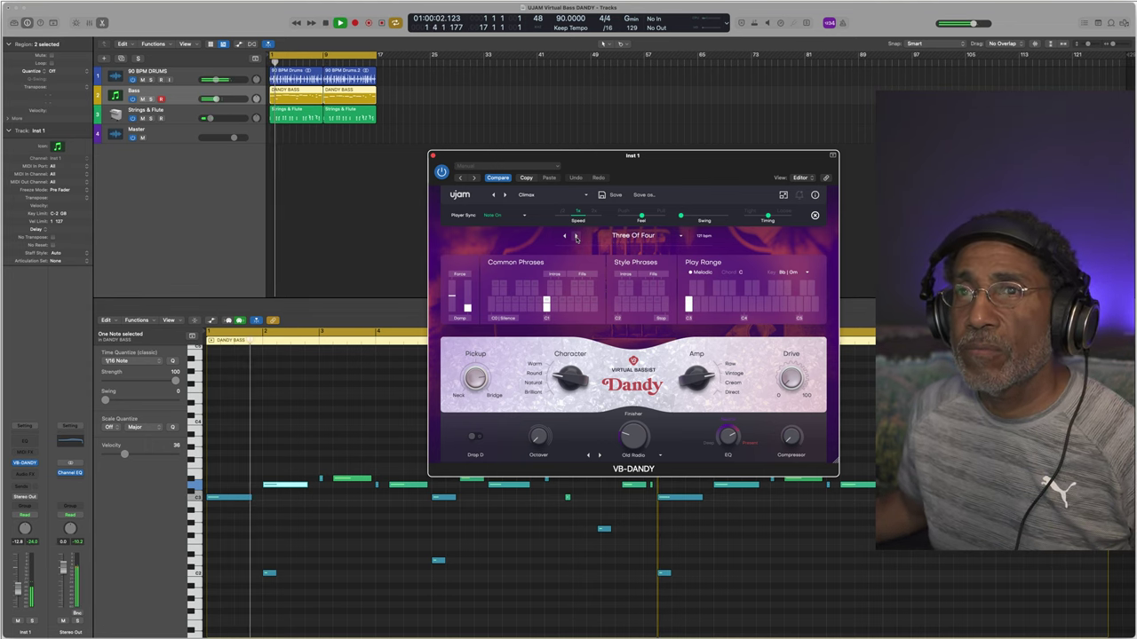
click(574, 235)
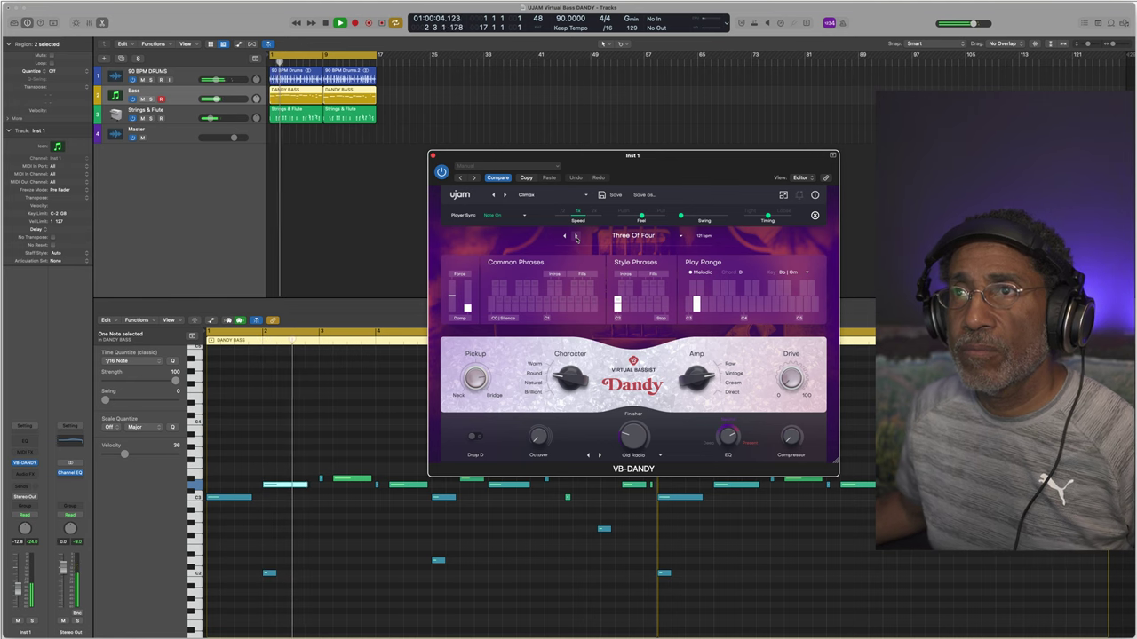
click(575, 235)
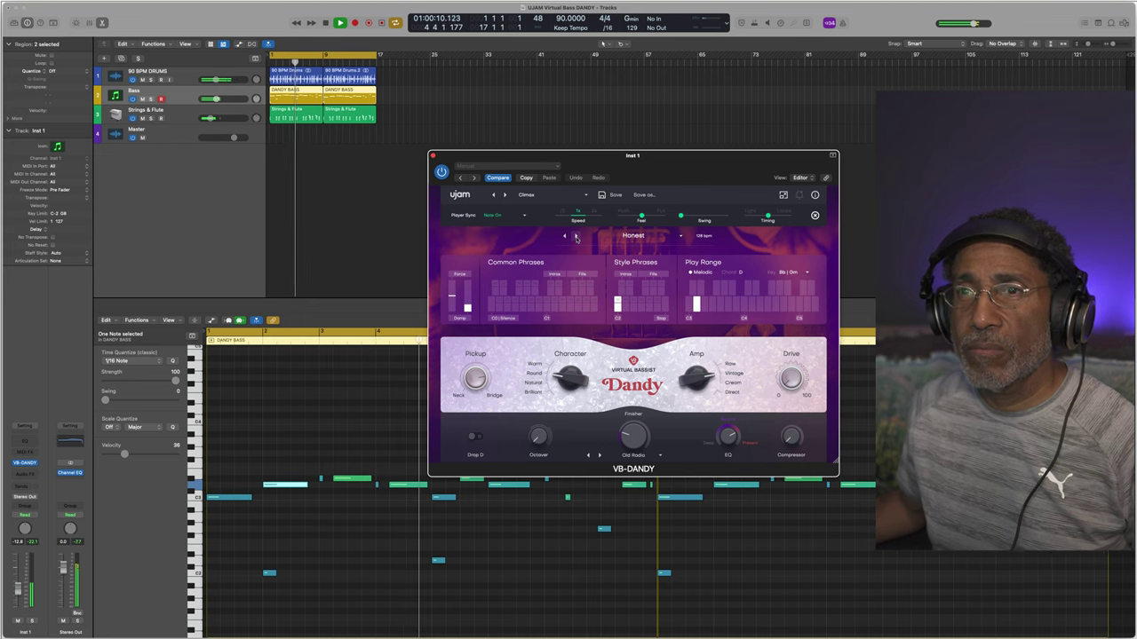
click(575, 235)
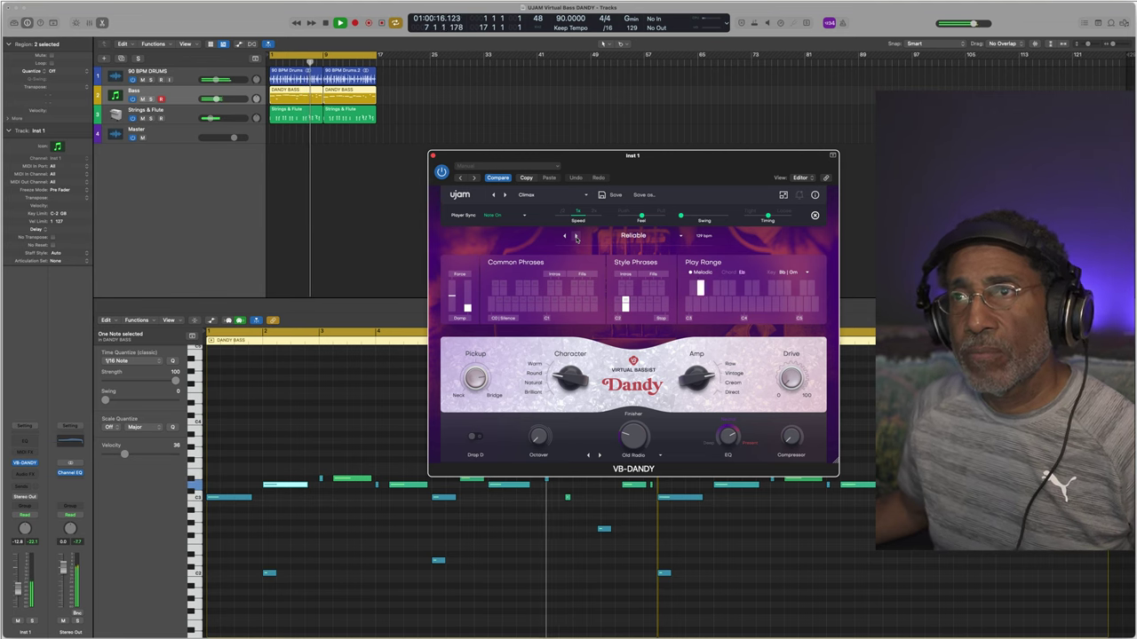
click(576, 236)
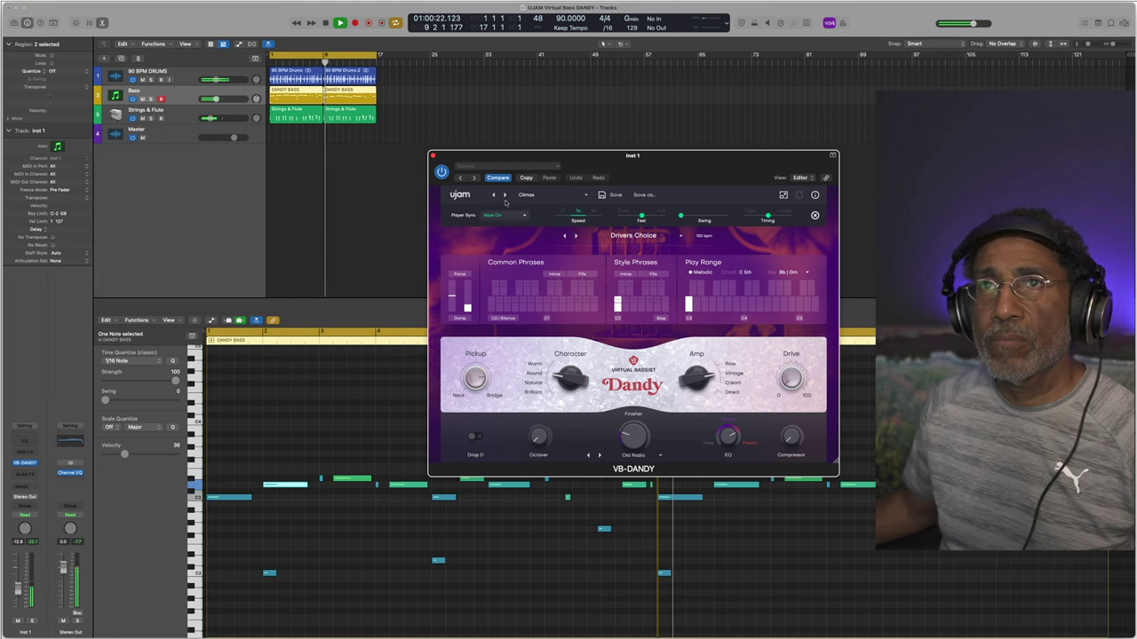
Mute Strings & Flute and continue to the Gold Standard and Gooocode styles
click(143, 118)
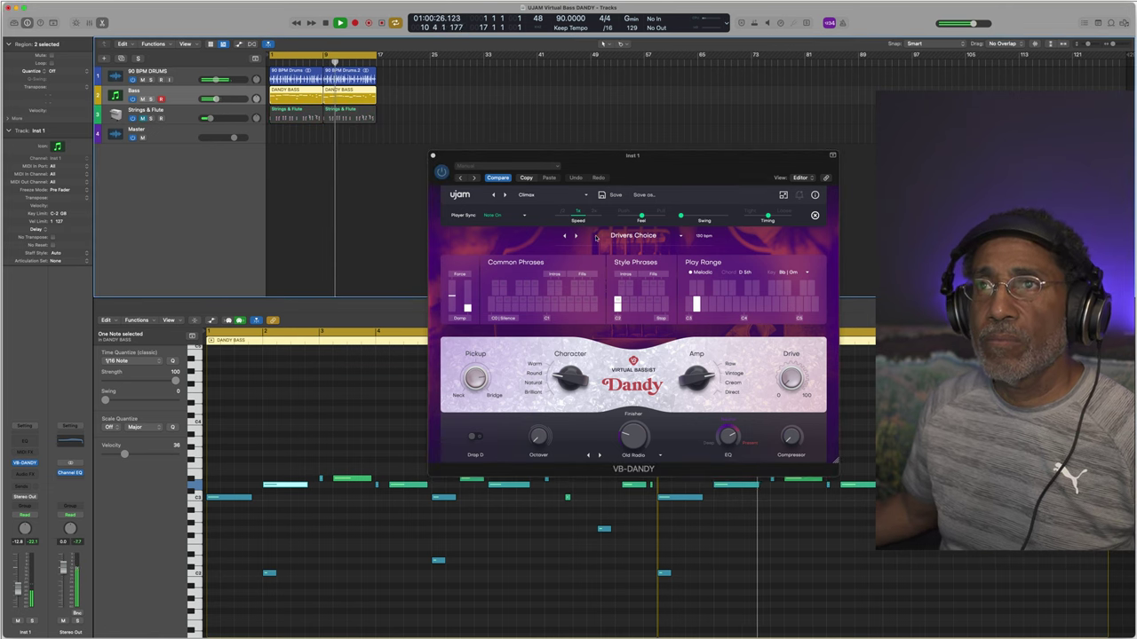
click(576, 236)
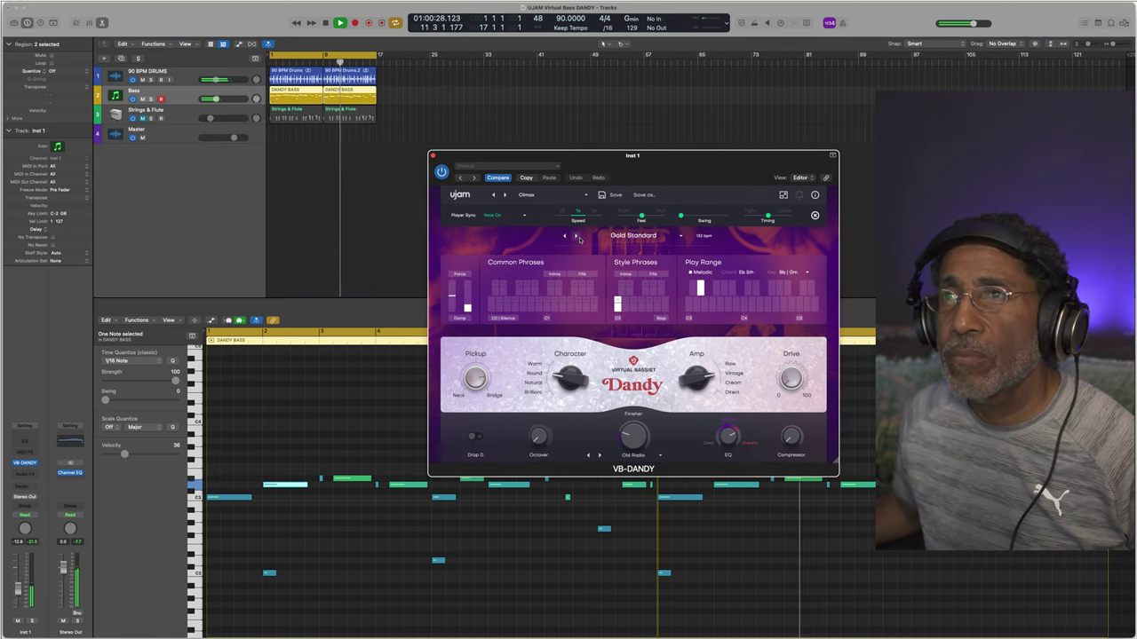
click(576, 236)
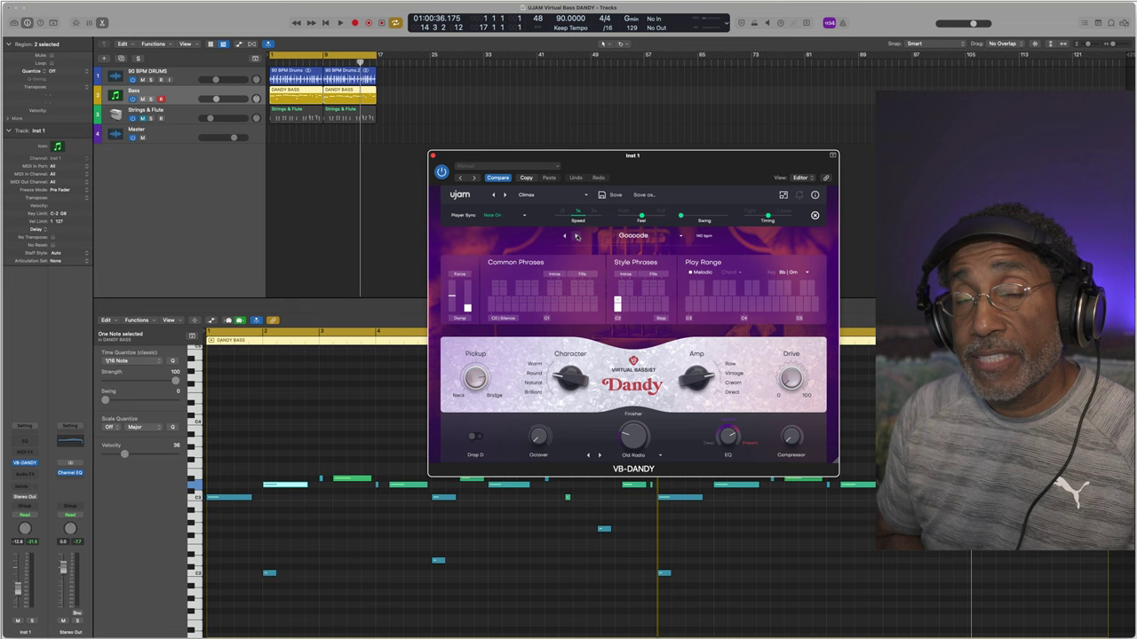
Stop playback in the Tracks window and return the song position to bar 1
click(188, 143)
key(space)
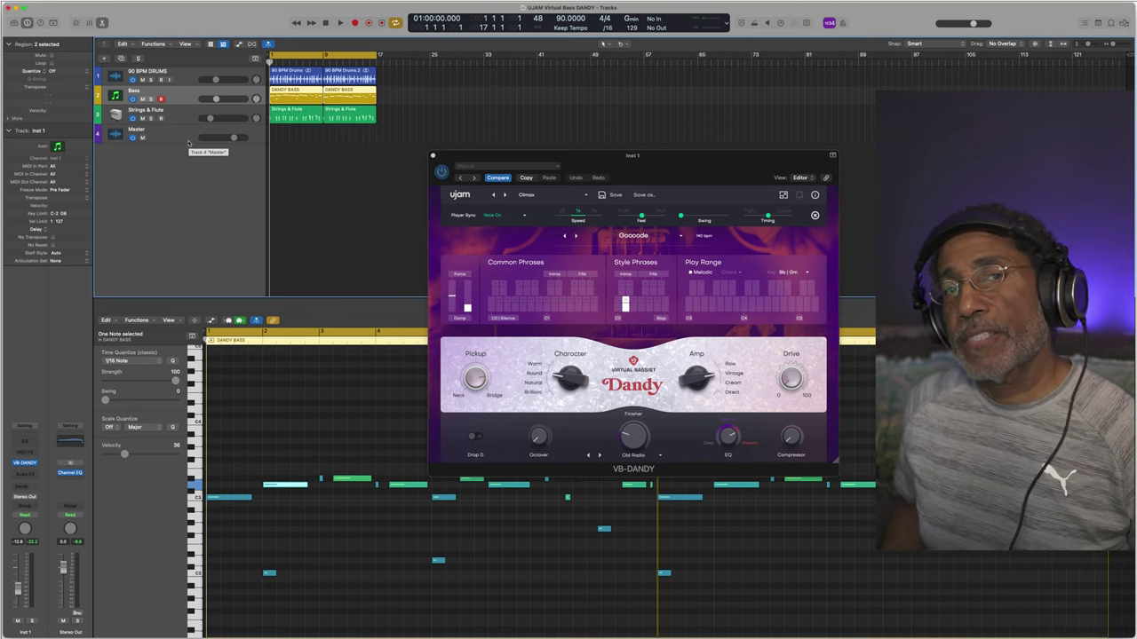